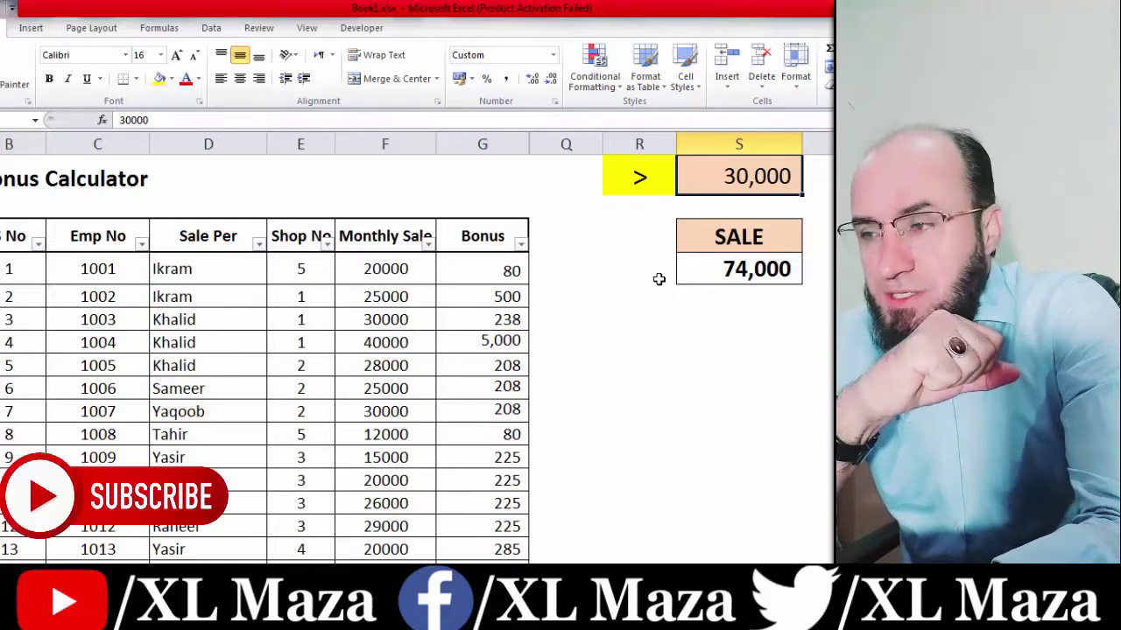
{"action": "left_click", "coordinate": [650, 175]}
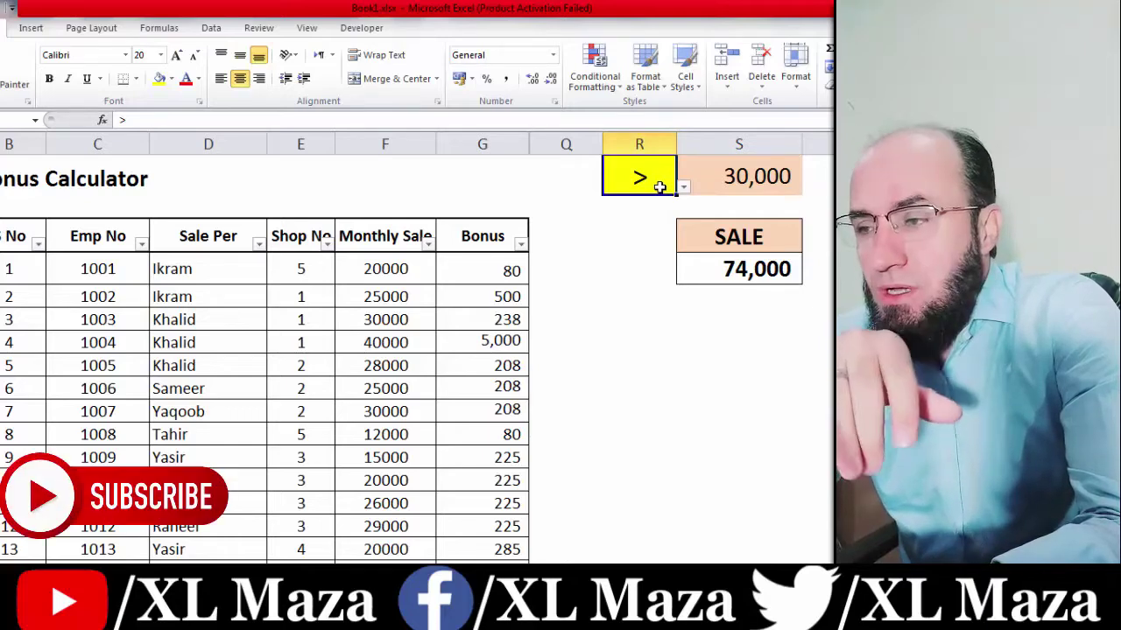
{"action": "left_click", "coordinate": [725, 184]}
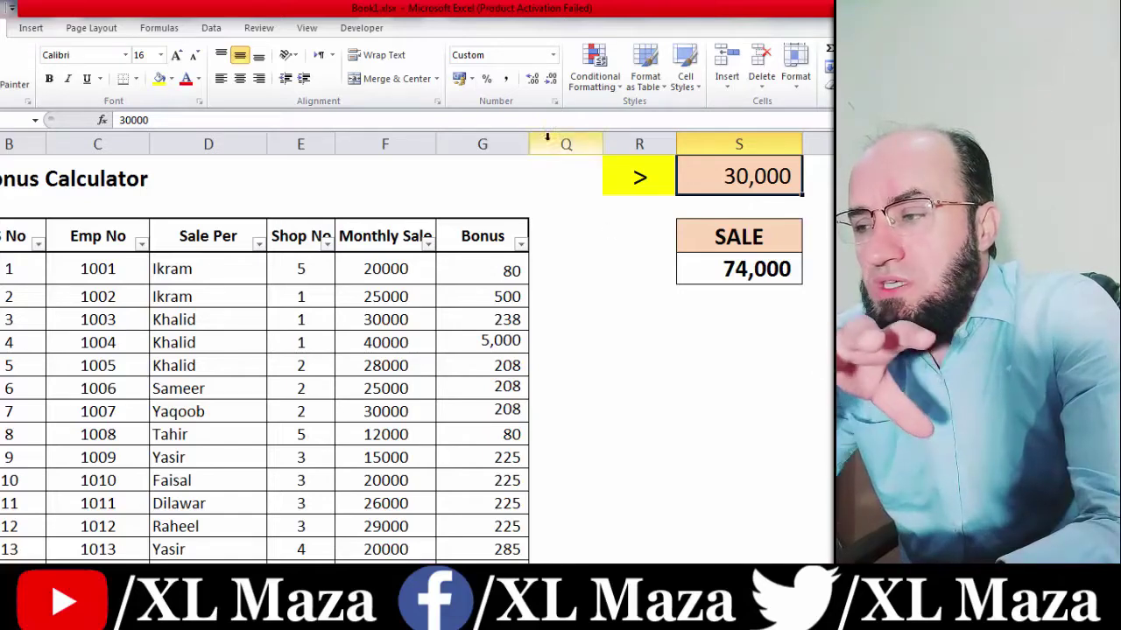
{"action": "left_click", "coordinate": [413, 143]}
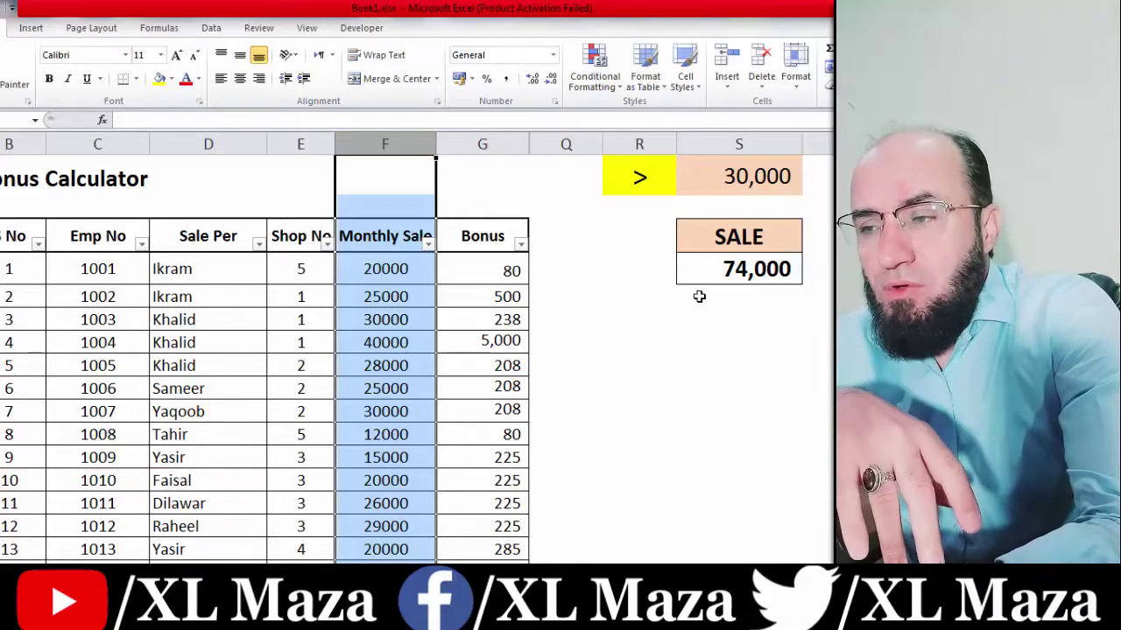
Try the comparison operators = and < in cell R1 using its existing choice list.
{"action": "left_click", "coordinate": [639, 176]}
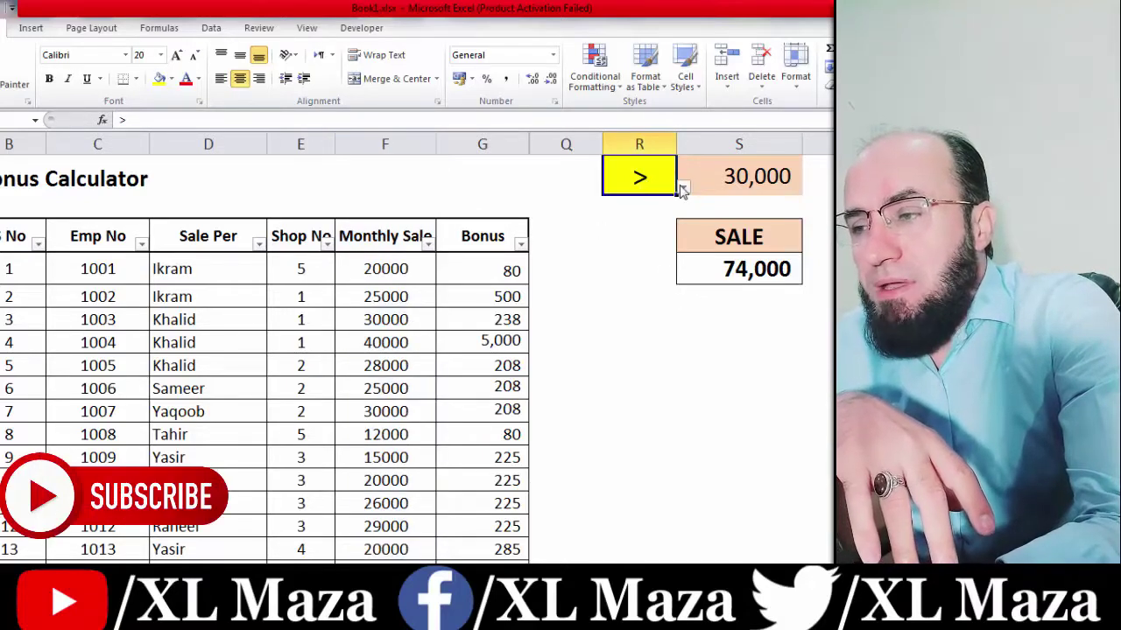
{"action": "left_click", "coordinate": [682, 188]}
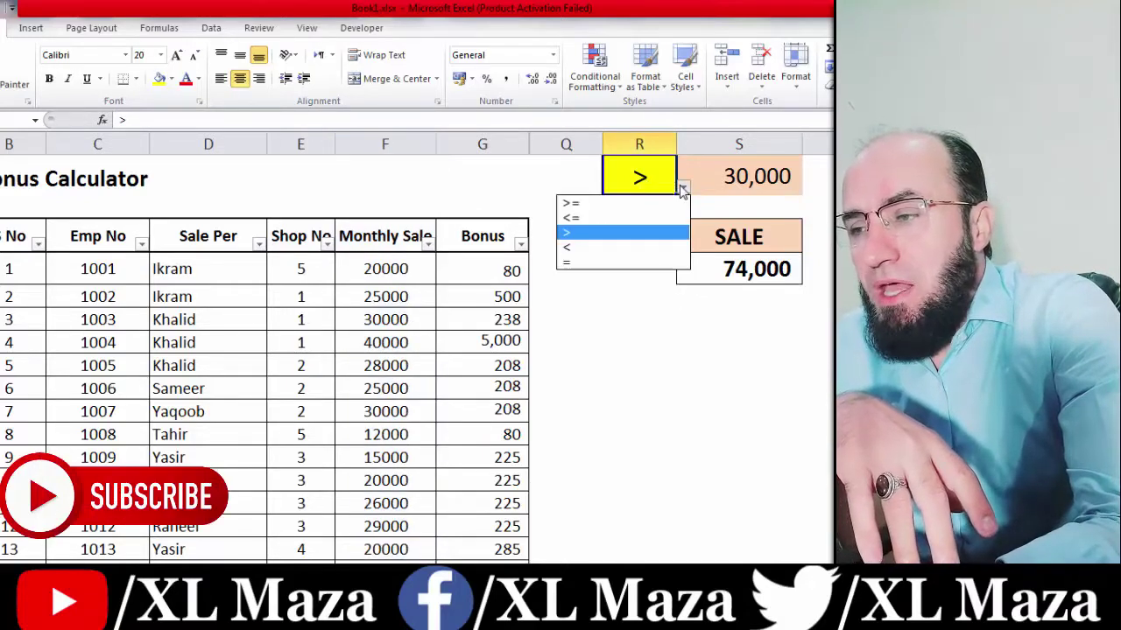
{"action": "left_click", "coordinate": [624, 263]}
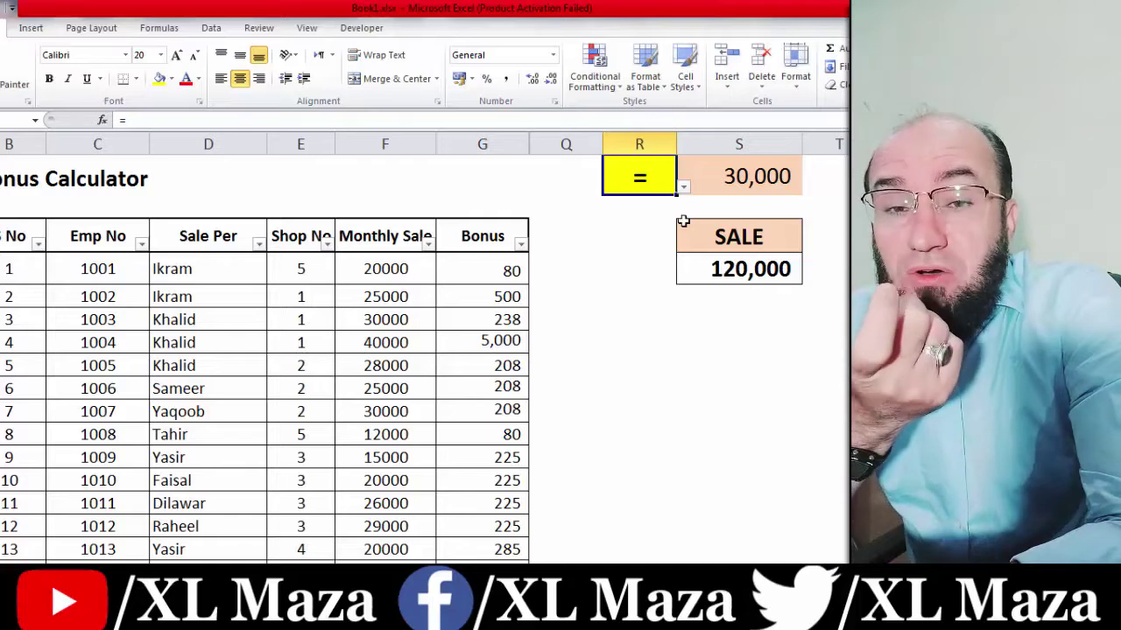
{"action": "left_click", "coordinate": [683, 187]}
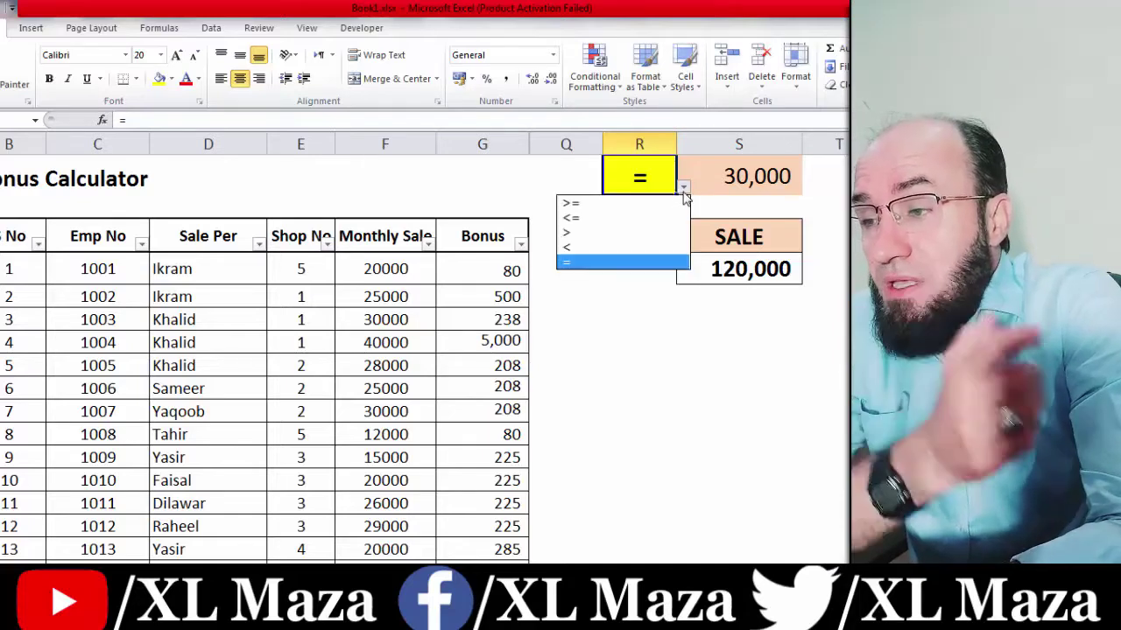
{"action": "left_click", "coordinate": [629, 249]}
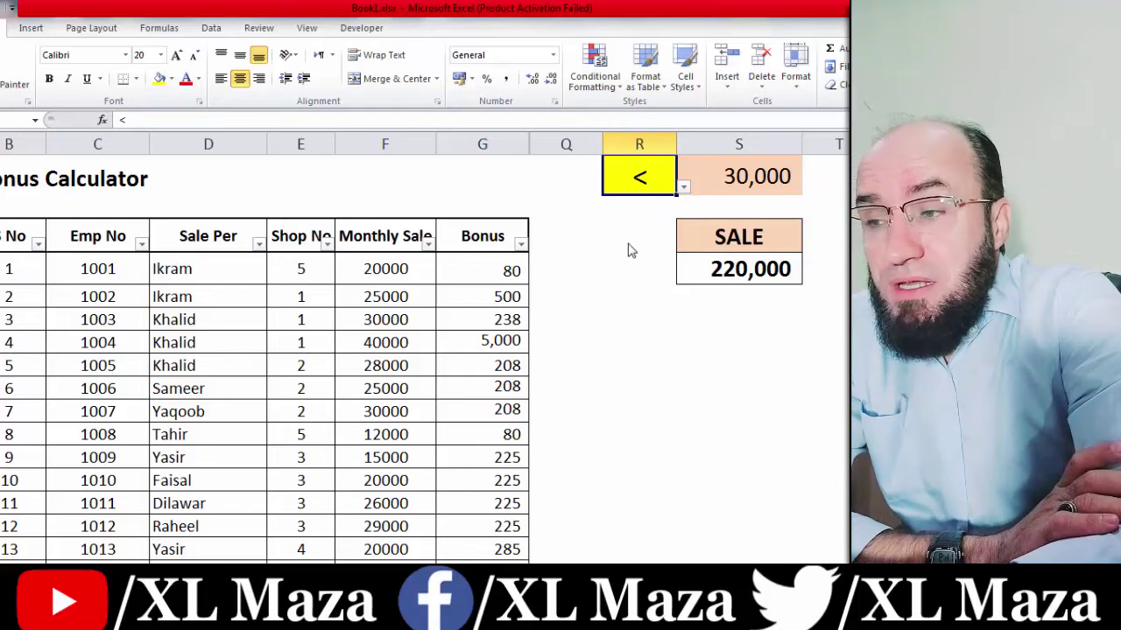
Set the sales threshold in cell S1 to 15000.
{"action": "left_click", "coordinate": [738, 177]}
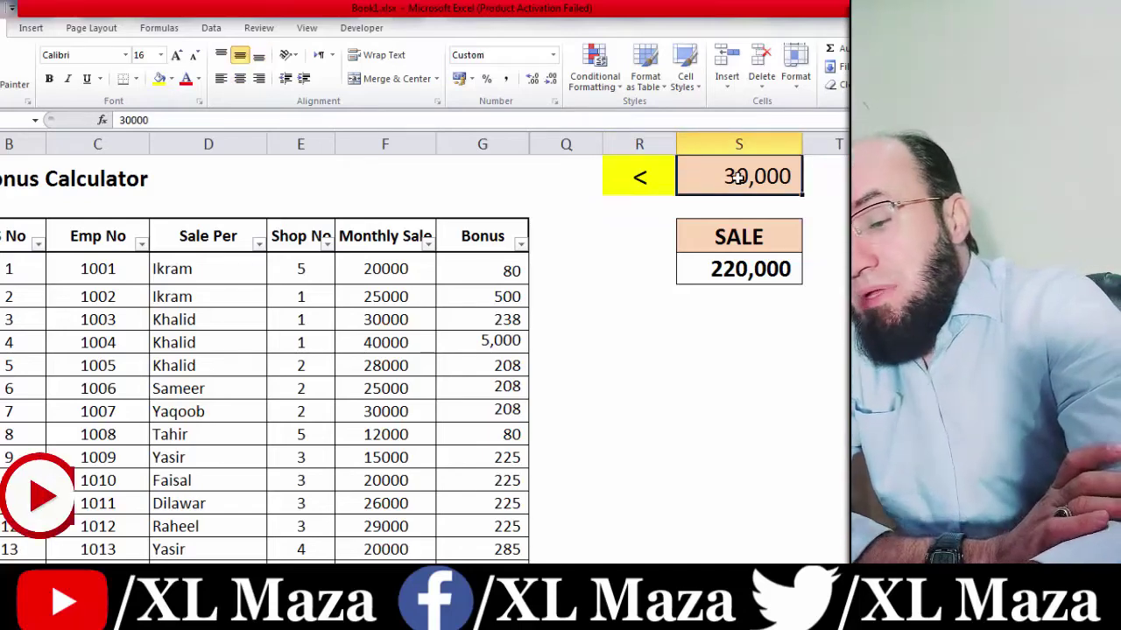
{"action": "type", "text": "25"}
{"action": "key", "text": "BackSpace"}
{"action": "key", "text": "BackSpace"}
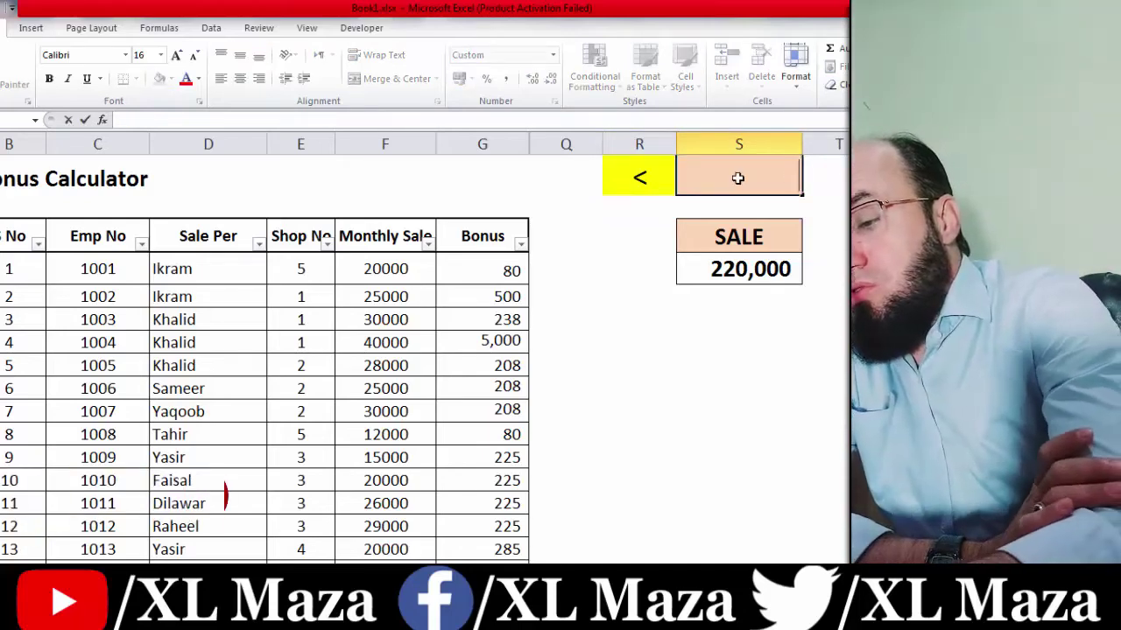
{"action": "type", "text": "15000"}
{"action": "key", "text": "ctrl+Return"}
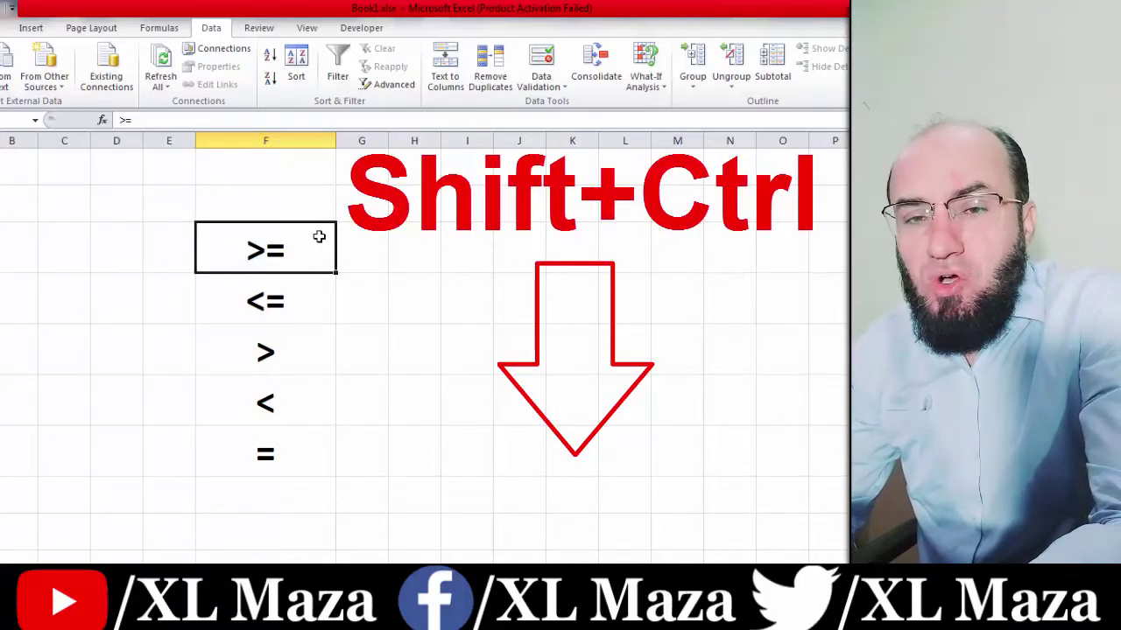
Select the five comparison operators in F3:F7 and name the range lo.
{"action": "key", "text": "ctrl+shift+Down"}
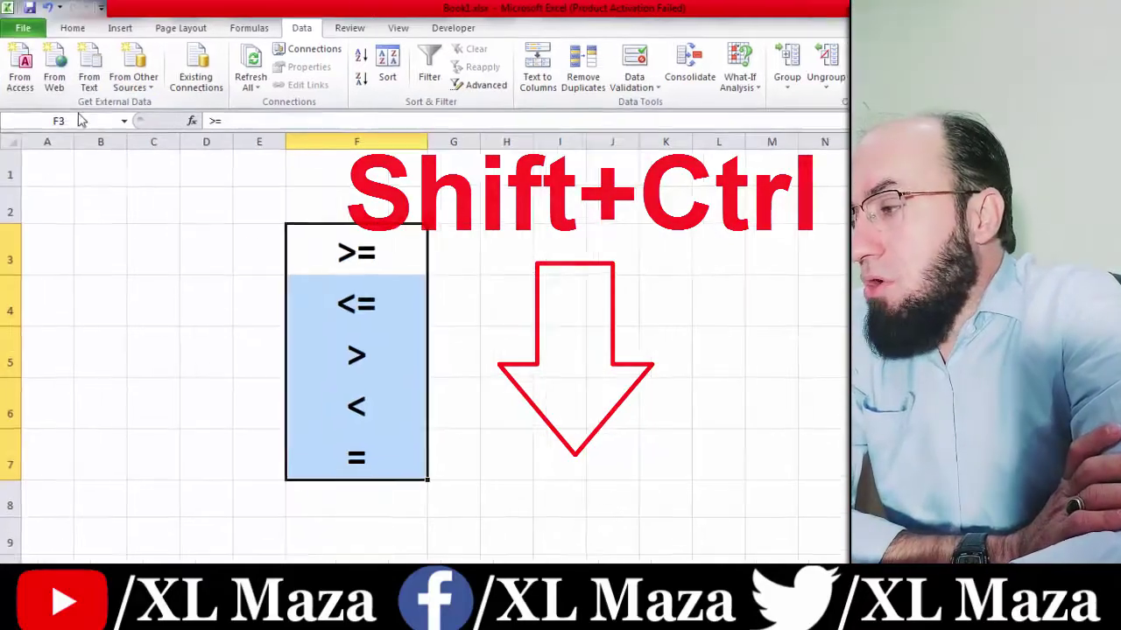
{"action": "left_click", "coordinate": [81, 127]}
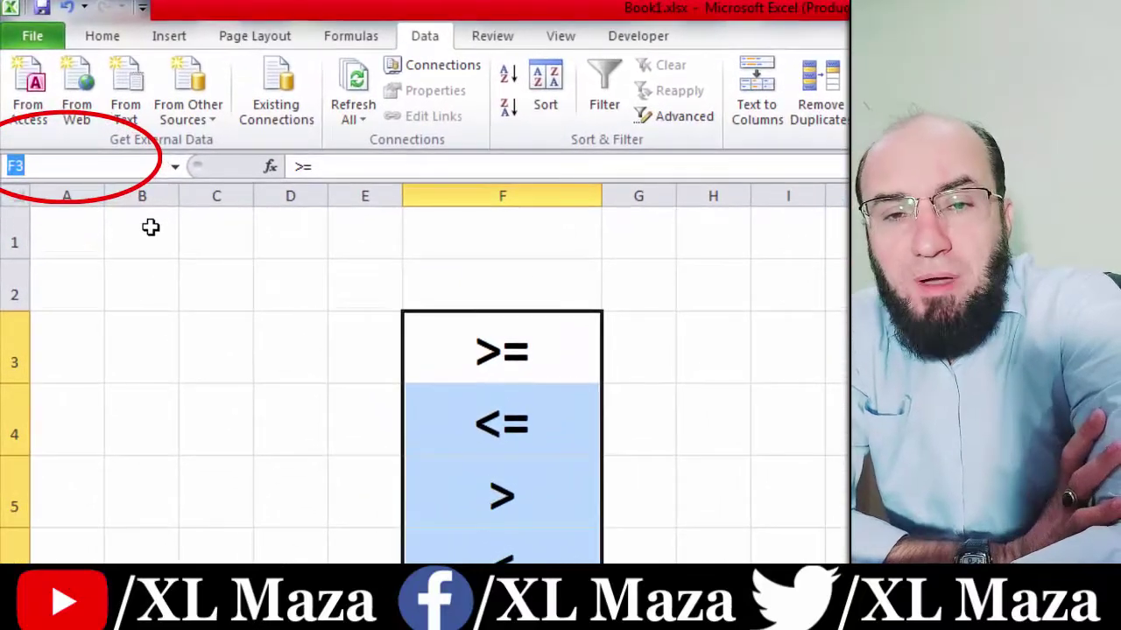
{"action": "type", "text": "lo"}
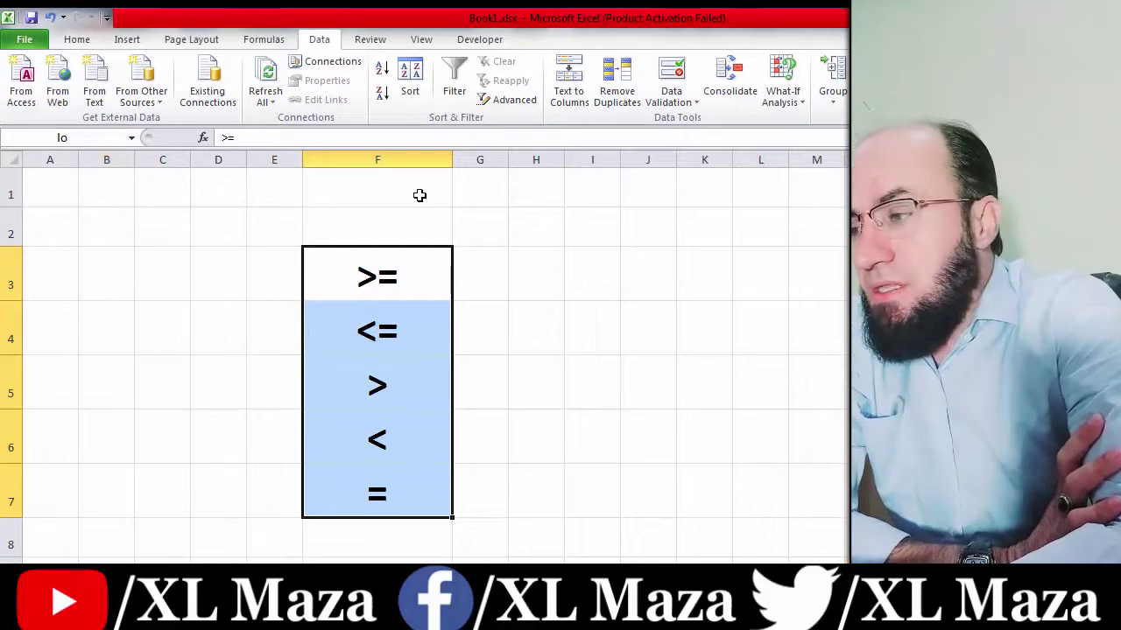
Check the named range lo in the Name Manager and view the new-name form without adding another name.
{"action": "left_click", "coordinate": [264, 39]}
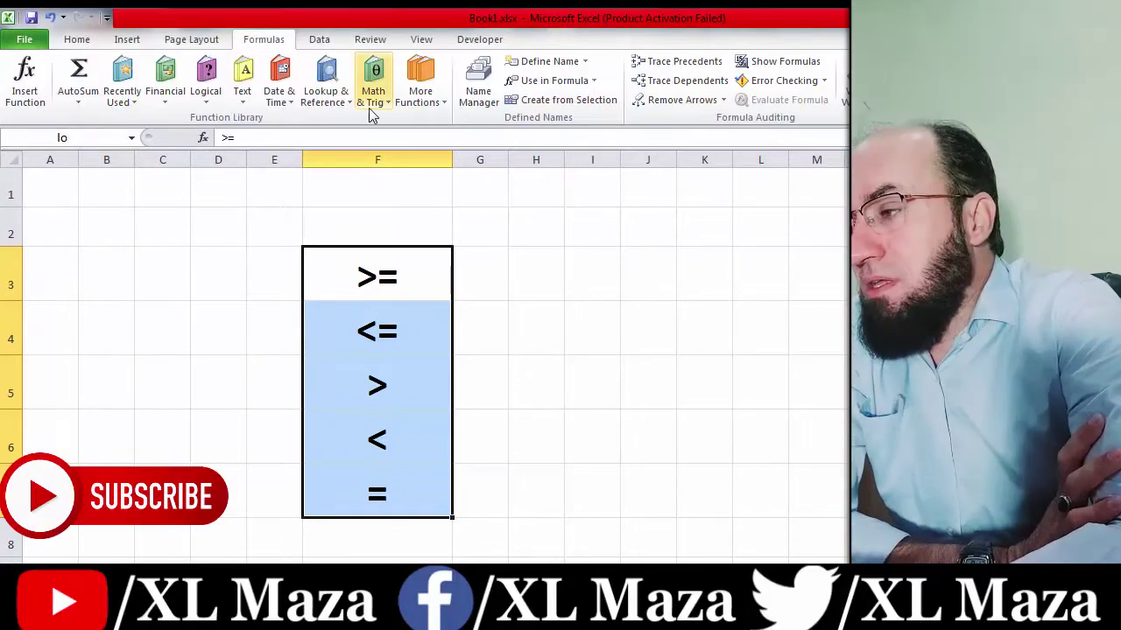
{"action": "left_click", "coordinate": [478, 94]}
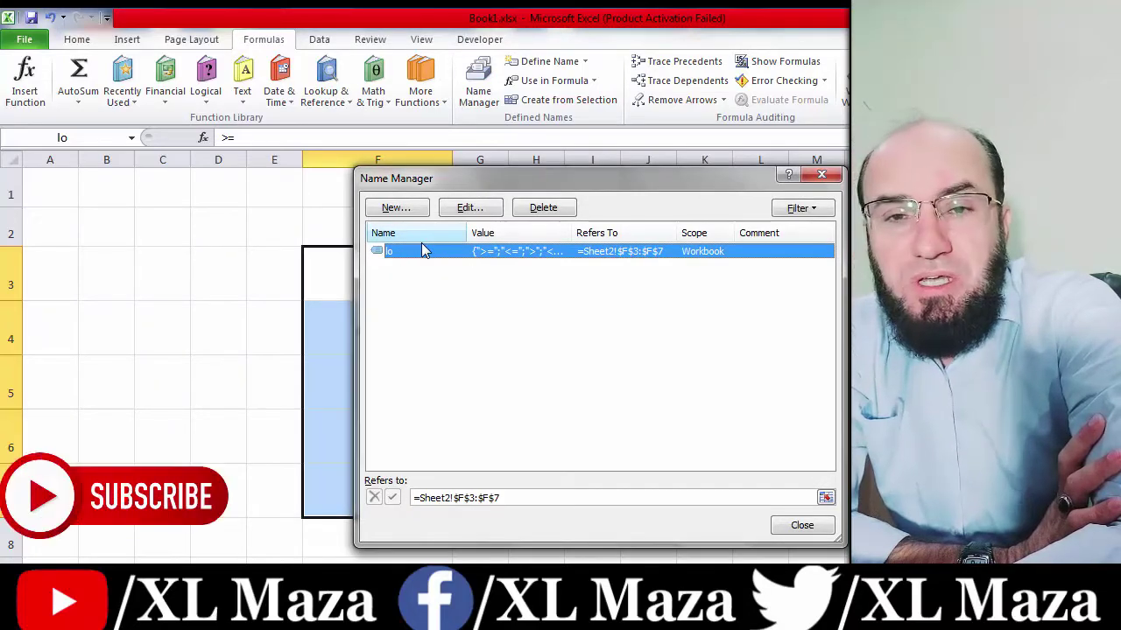
{"action": "left_click", "coordinate": [422, 212]}
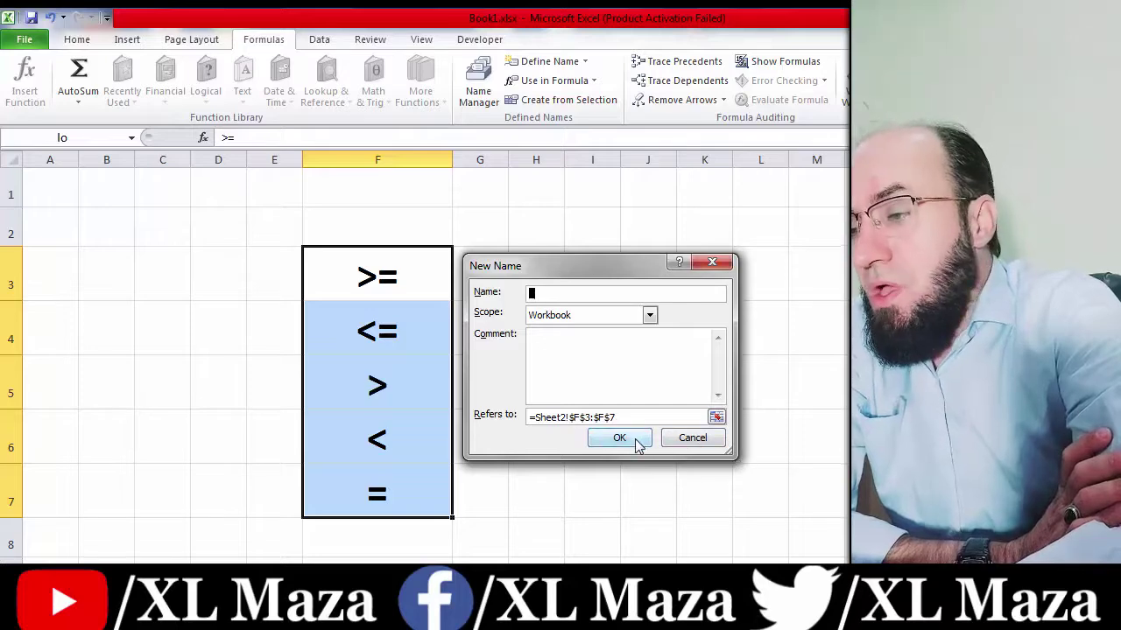
{"action": "left_click", "coordinate": [691, 437]}
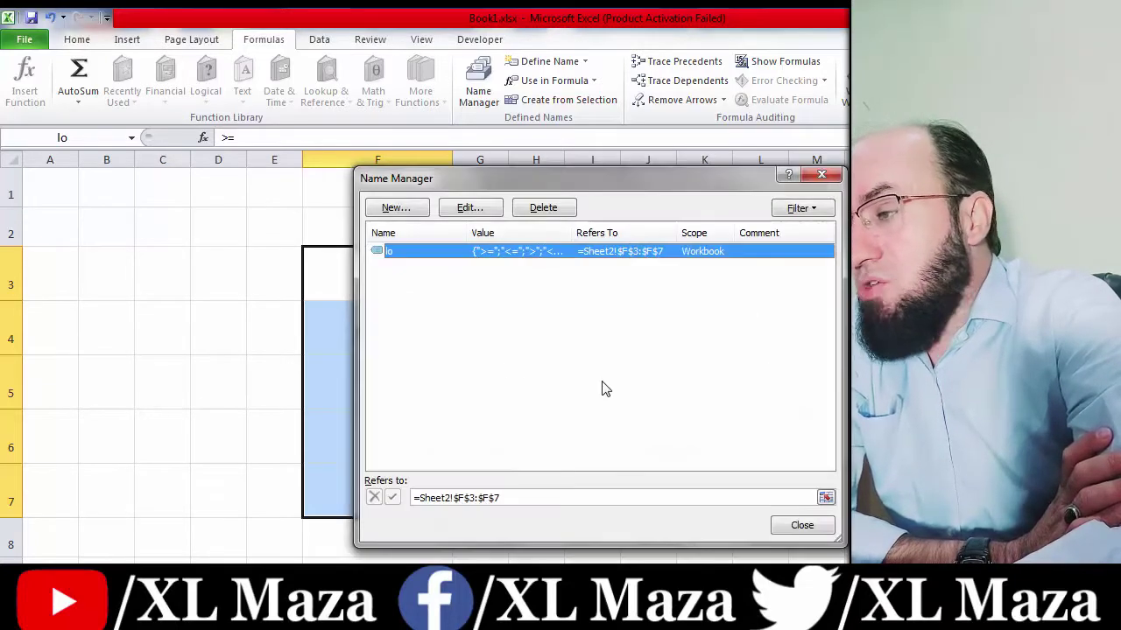
{"action": "left_click", "coordinate": [800, 527]}
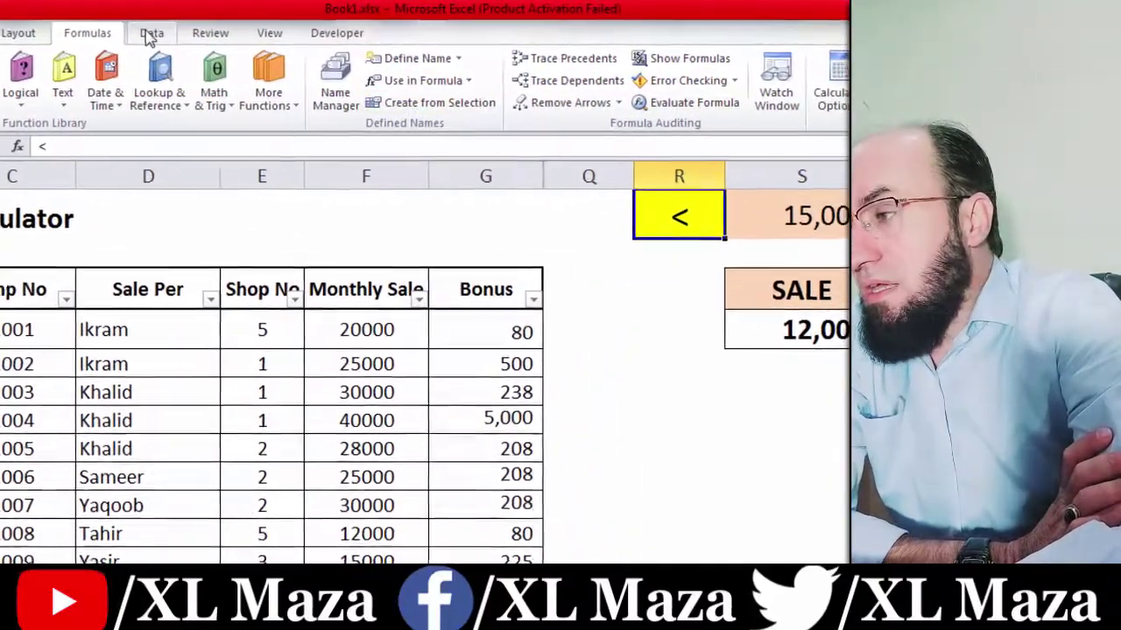
Add data validation to operator cell R1 that allows a List, with the named range lo as its source.
{"action": "left_click", "coordinate": [167, 33]}
{"action": "left_click", "coordinate": [523, 107]}
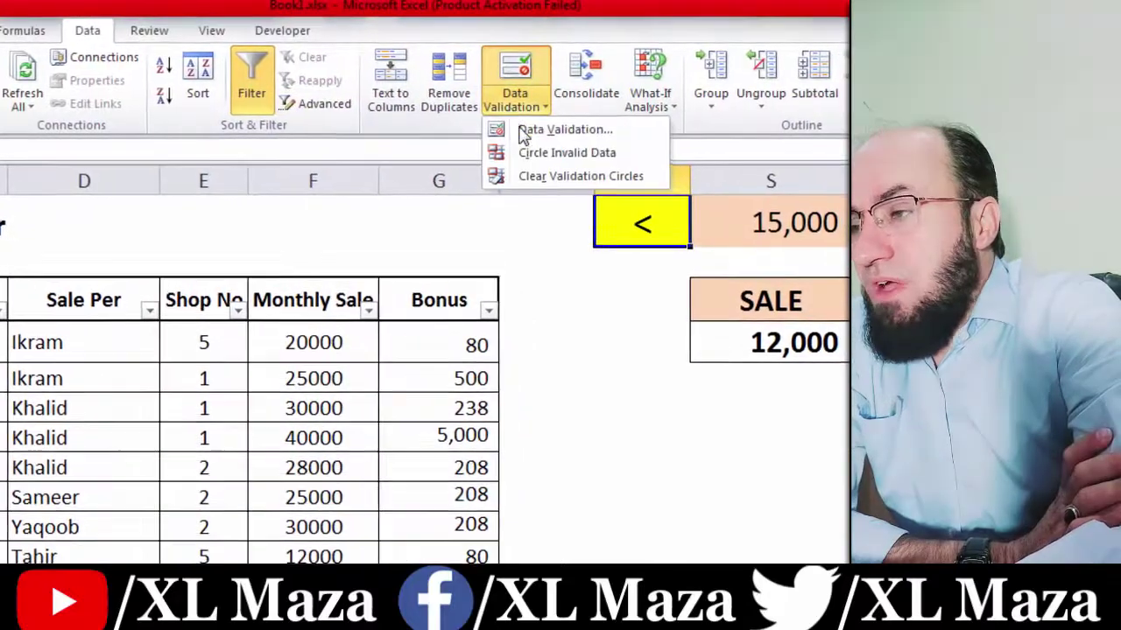
{"action": "left_click", "coordinate": [491, 133]}
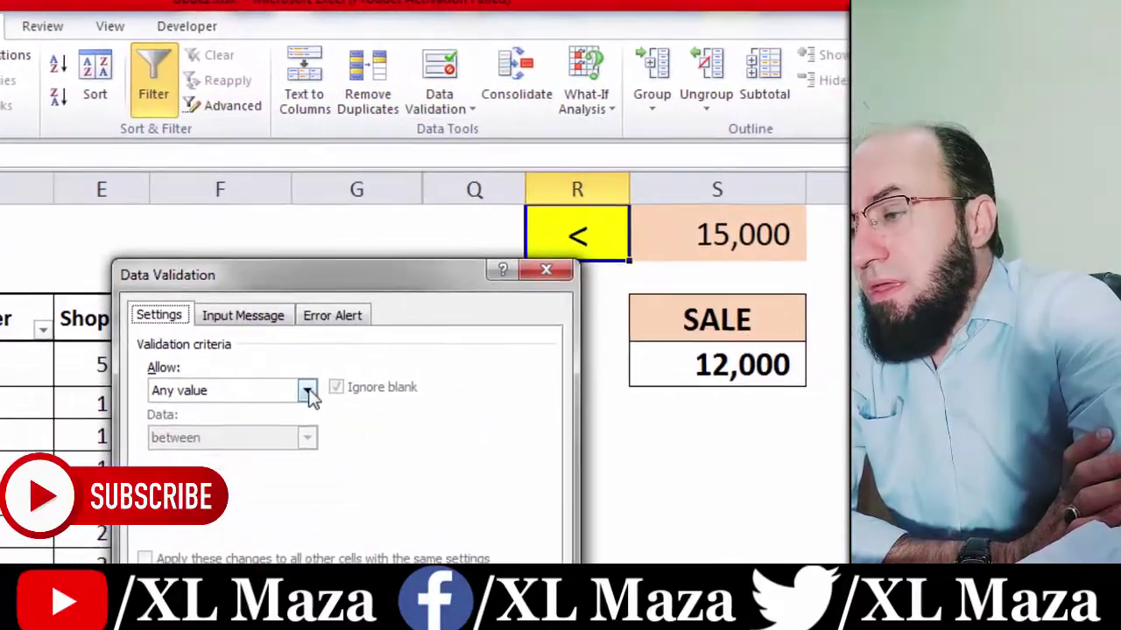
{"action": "left_click", "coordinate": [308, 392]}
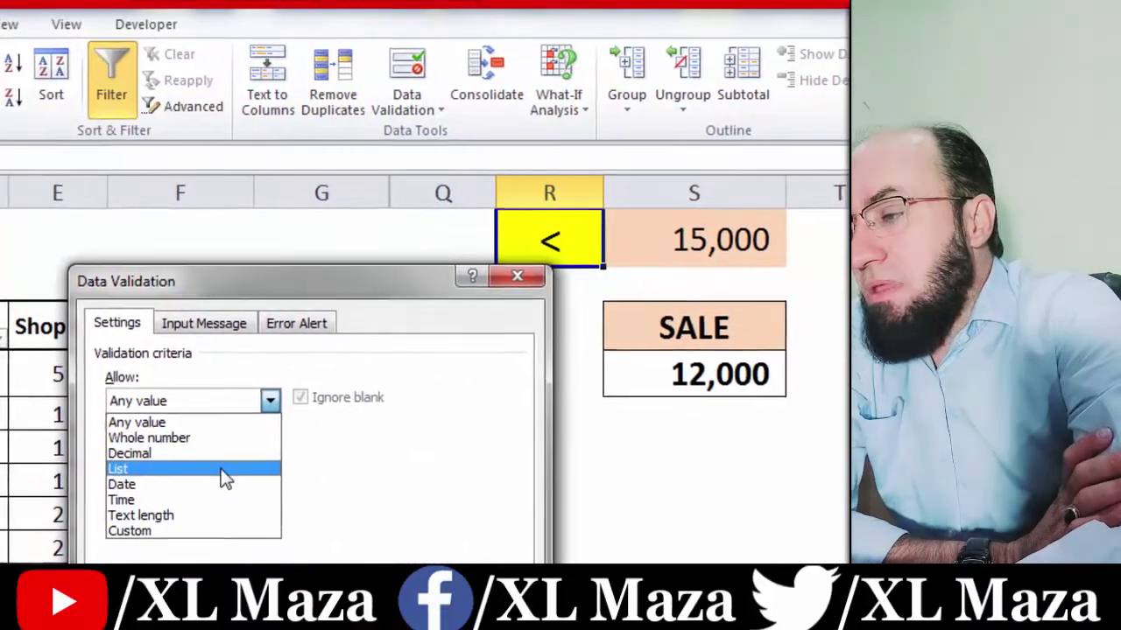
{"action": "left_click", "coordinate": [250, 455]}
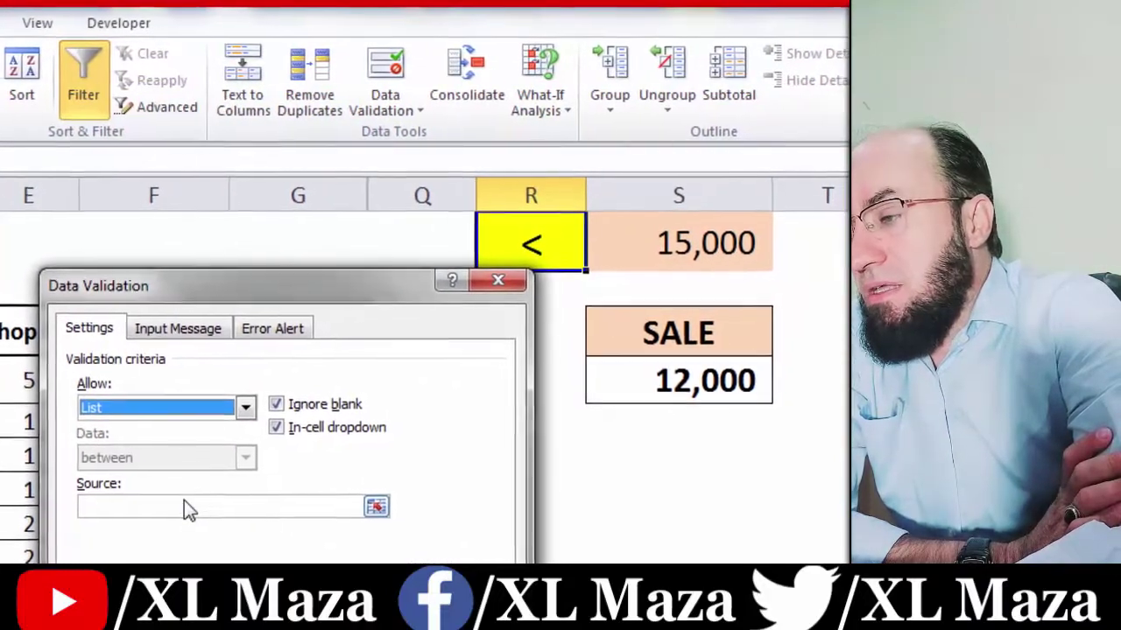
{"action": "left_click", "coordinate": [184, 501]}
{"action": "key", "text": "F3"}
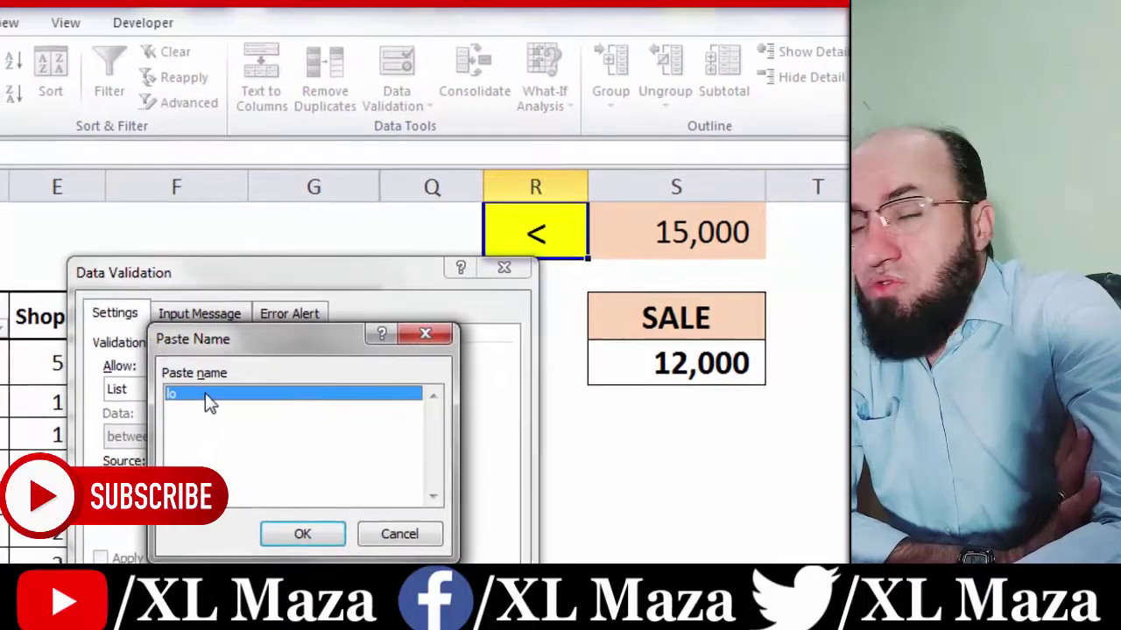
{"action": "left_click", "coordinate": [317, 512]}
{"action": "left_click", "coordinate": [381, 559]}
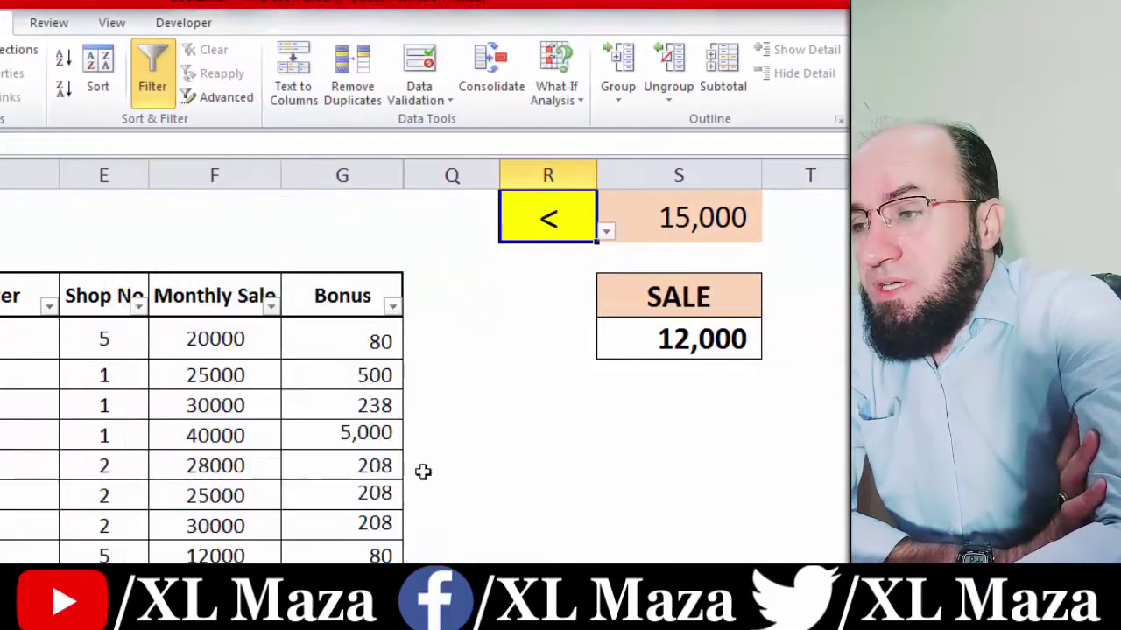
Choose <= as the comparison operator in cell R1 from its new dropdown list.
{"action": "left_click", "coordinate": [607, 232]}
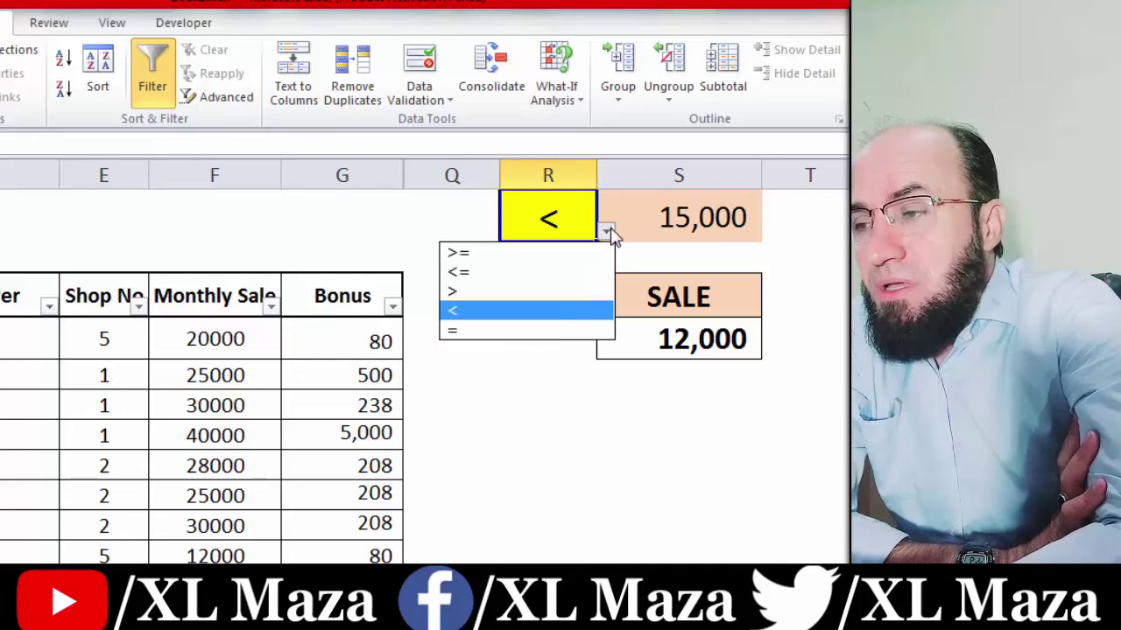
{"action": "left_click", "coordinate": [567, 274]}
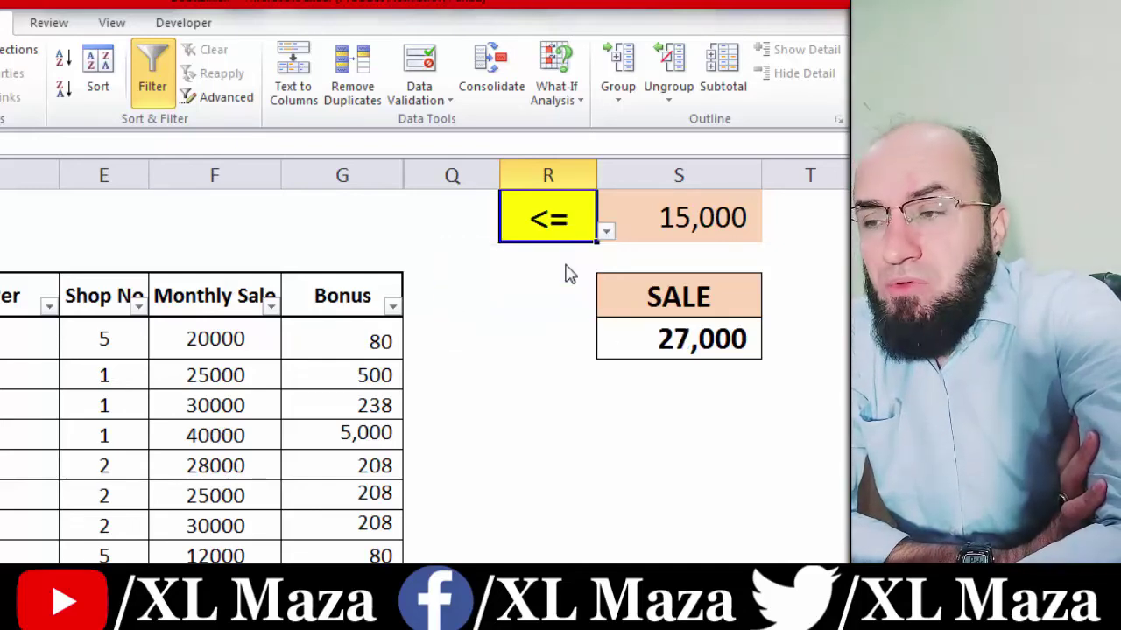
{"action": "key", "text": "Return"}
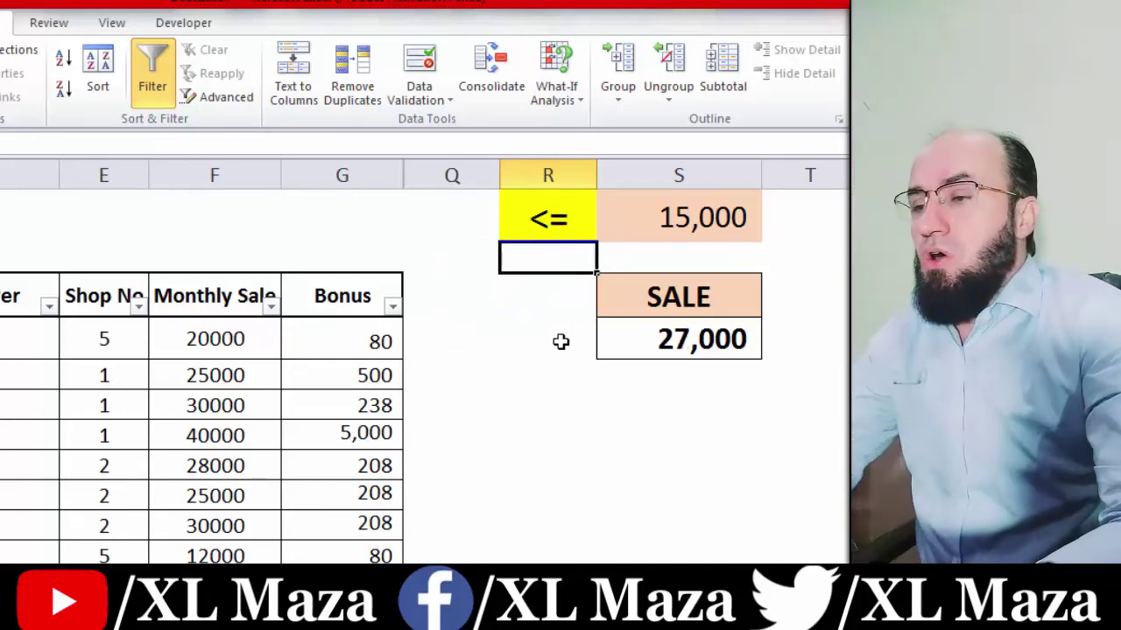
Clear the existing total from cell S4 beneath the SALE heading.
{"action": "left_click", "coordinate": [561, 341]}
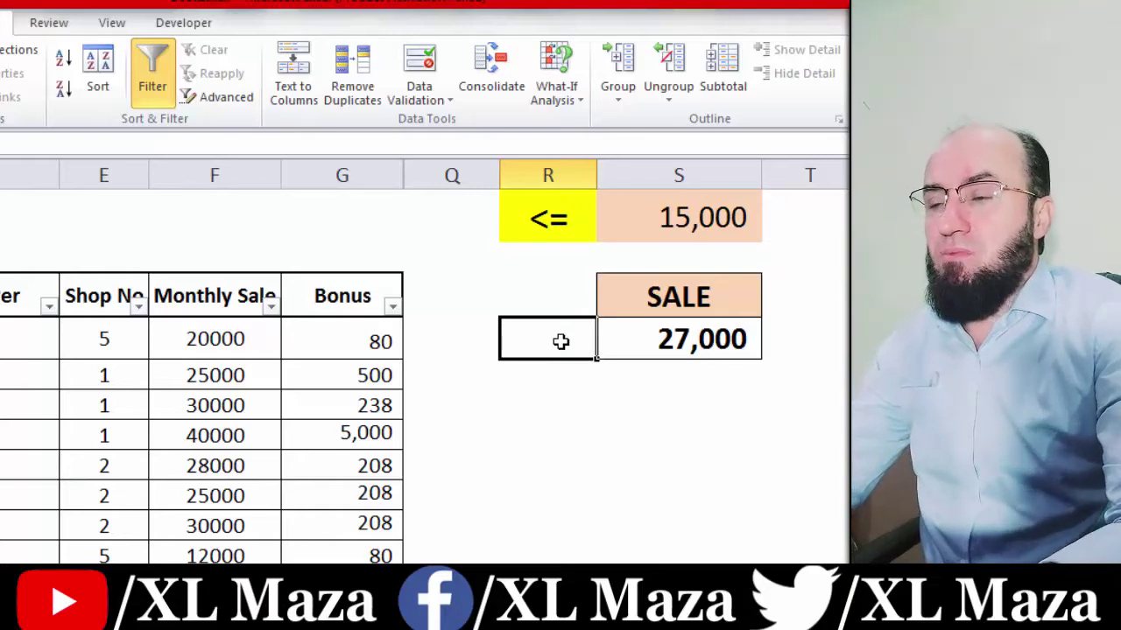
{"action": "key", "text": "Right"}
{"action": "key", "text": "Delete"}
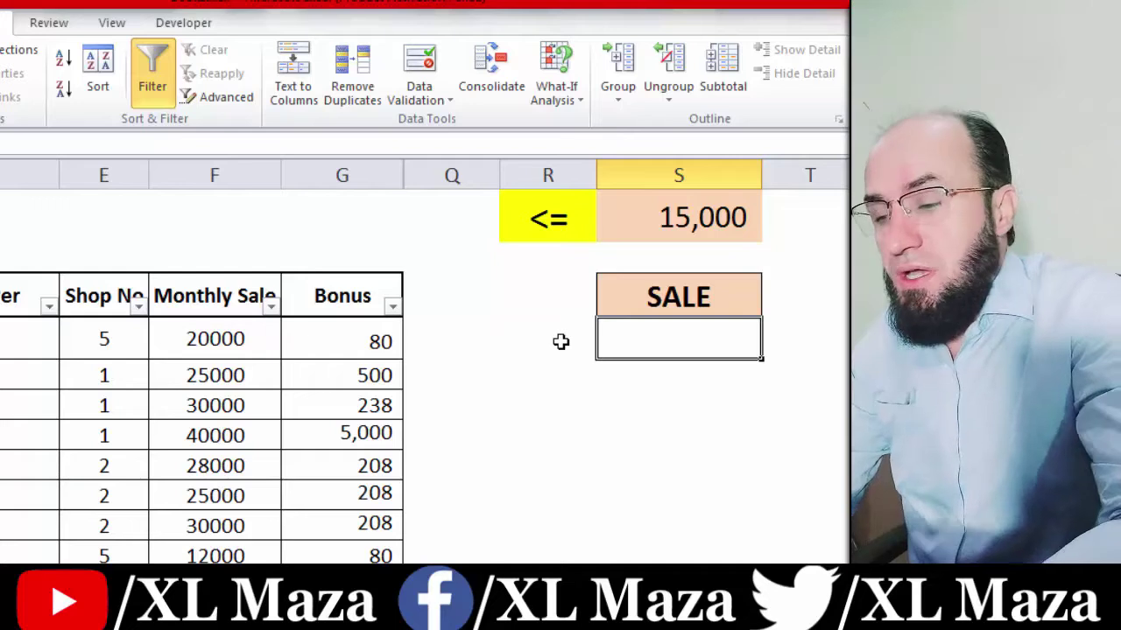
Start a SUMIF formula in cell S4 with the monthly sales F4:F19 as its criteria range.
{"action": "type", "text": "=sumif"}
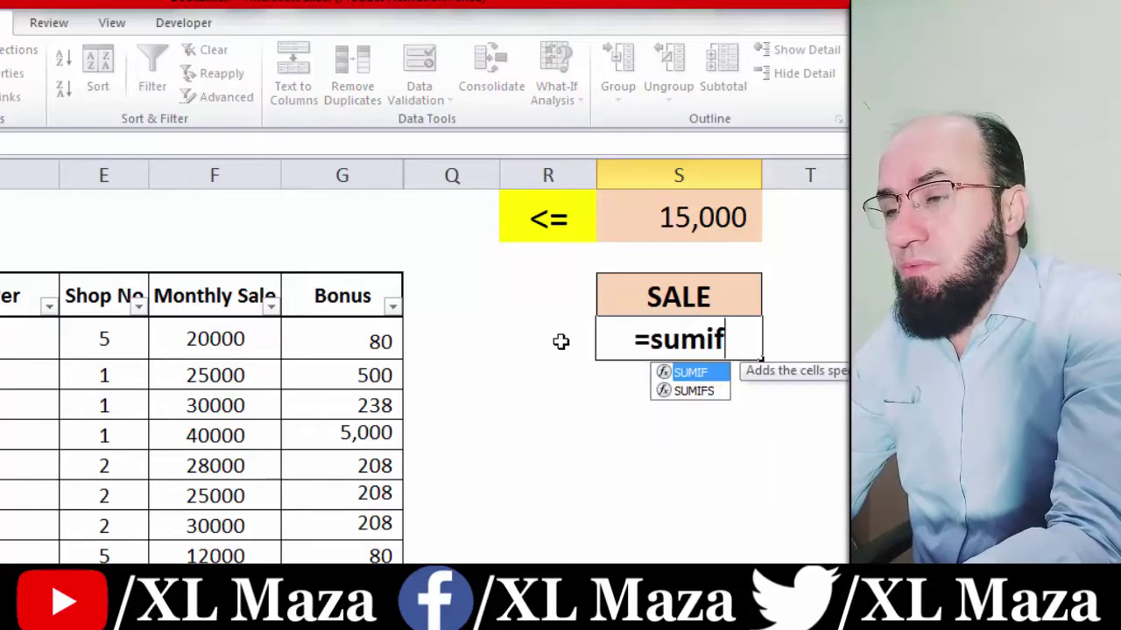
{"action": "type", "text": "("}
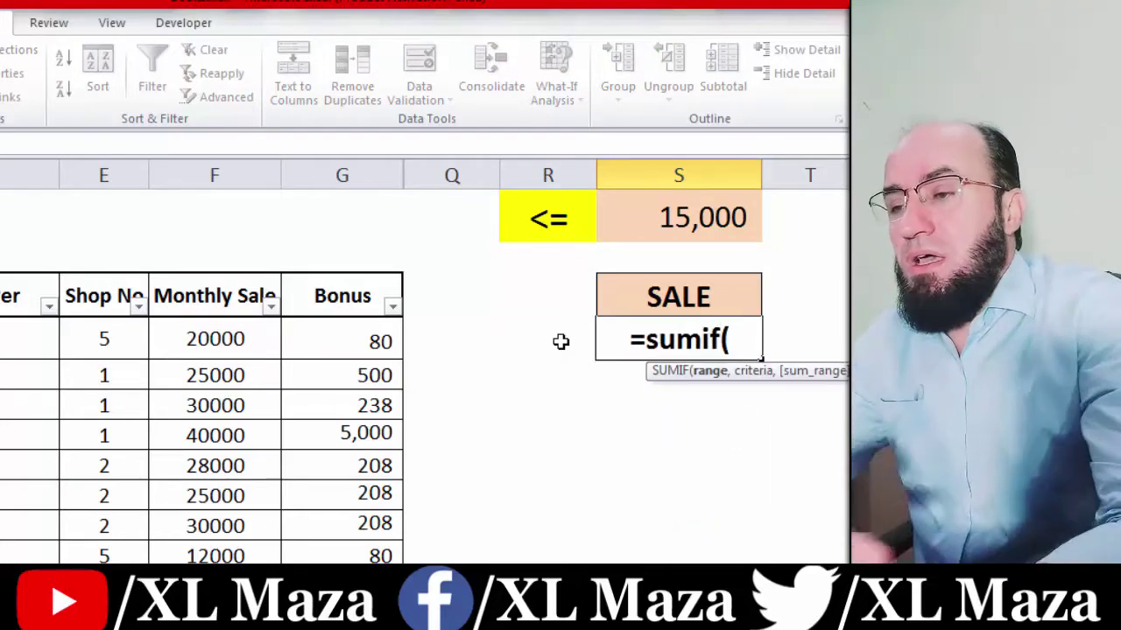
{"action": "key", "text": "Left"}
{"action": "key", "text": "Left"}
{"action": "key", "text": "Left"}
{"action": "key", "text": "Left"}
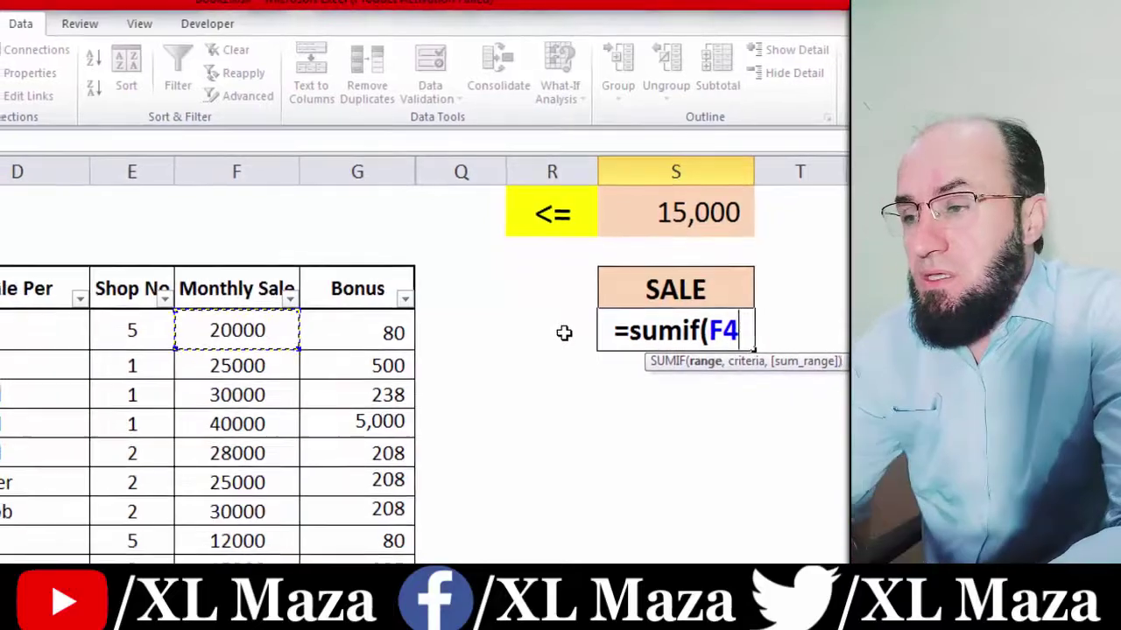
{"action": "key", "text": "ctrl+shift+Down"}
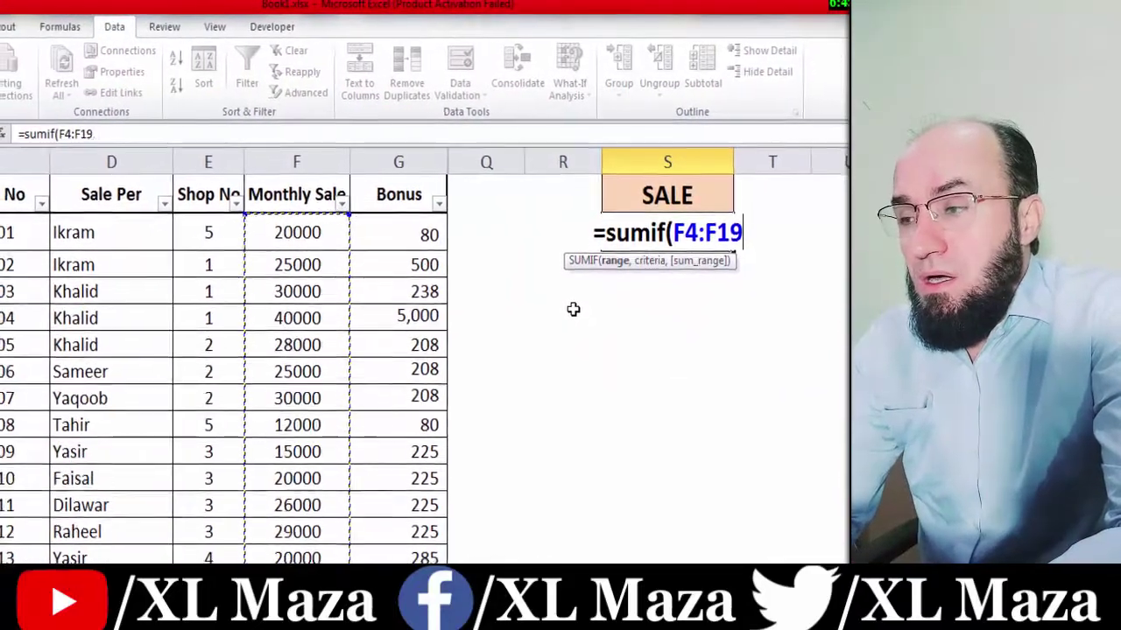
{"action": "type", "text": ","}
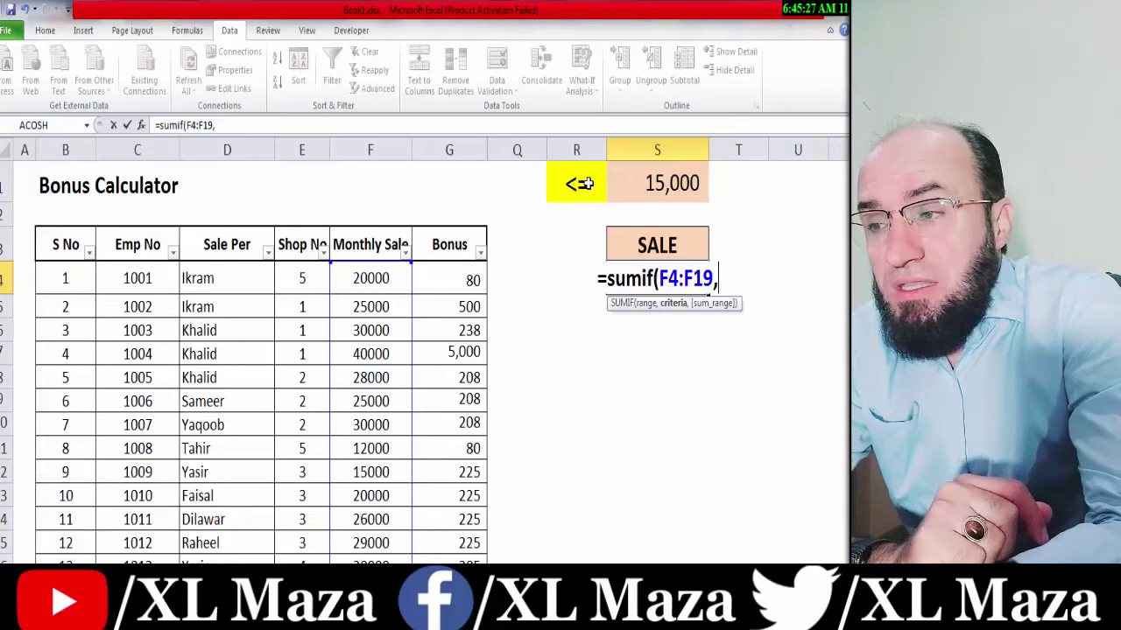
Complete the SUMIF in S4 with R1&S1 as the criteria and F4:F19 as the sum range.
{"action": "left_click", "coordinate": [585, 184]}
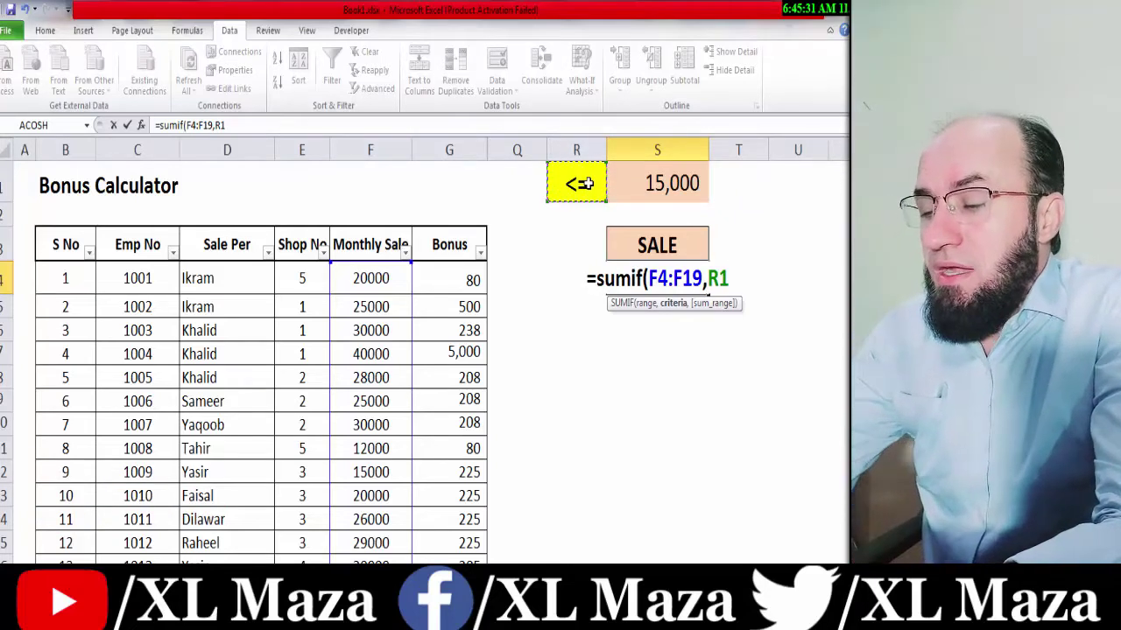
{"action": "type", "text": "&"}
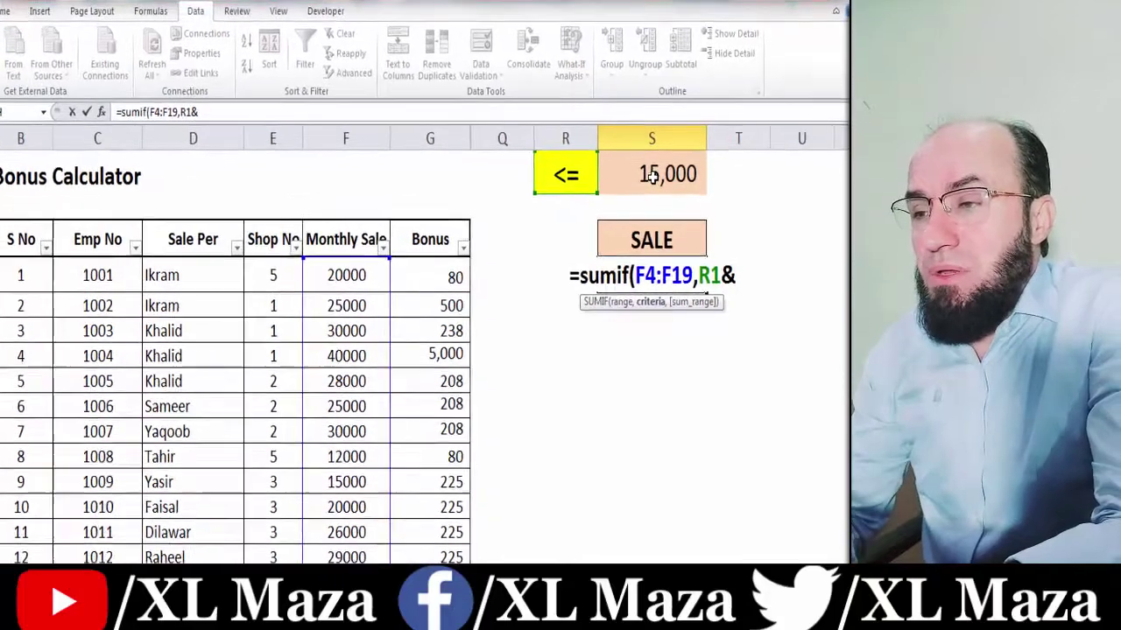
{"action": "left_click", "coordinate": [652, 175]}
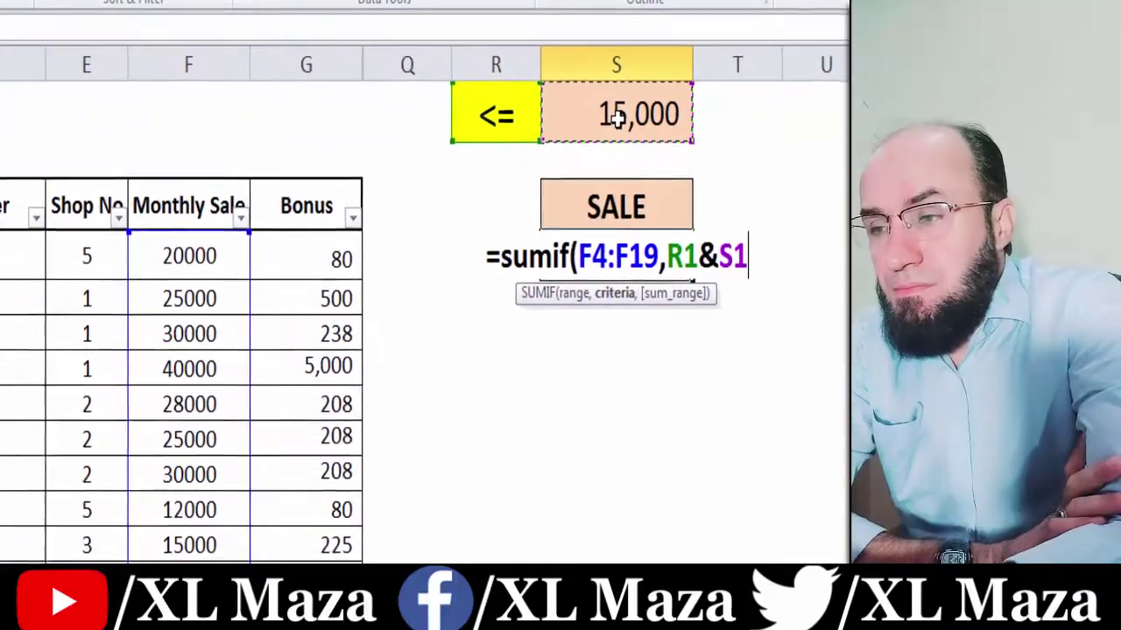
{"action": "type", "text": ","}
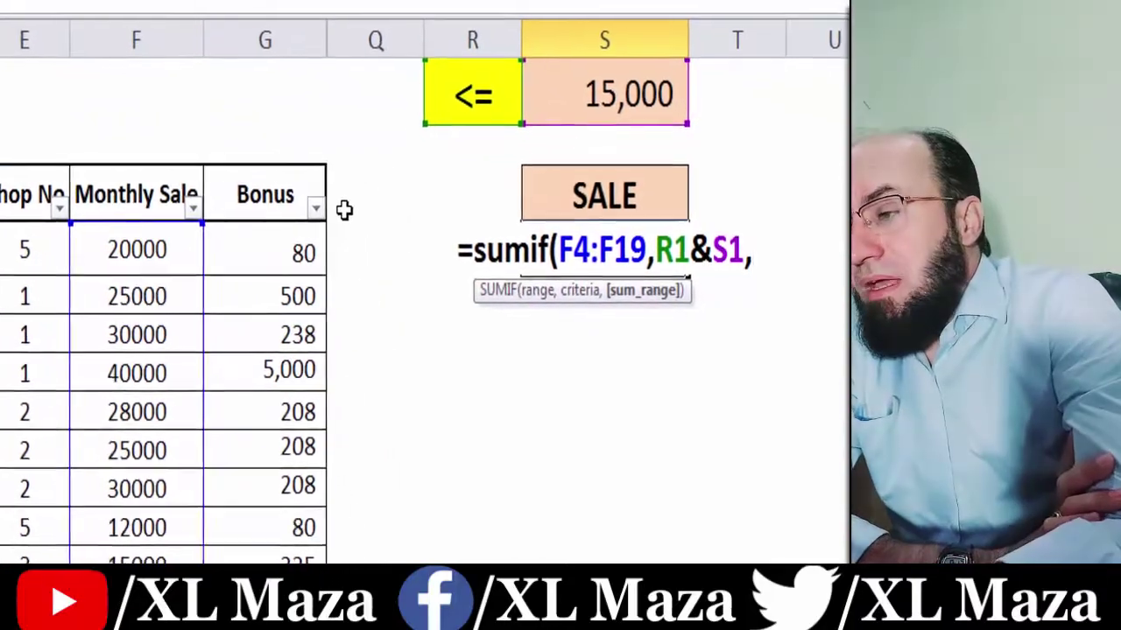
{"action": "left_click", "coordinate": [207, 253]}
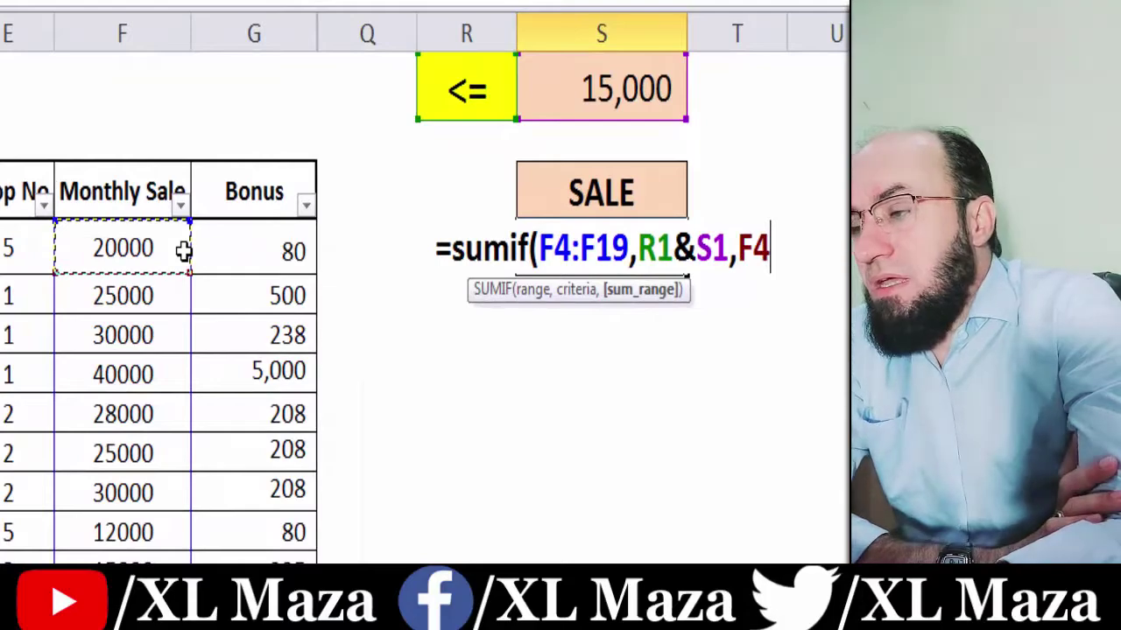
{"action": "key", "text": "ctrl+shift+Down"}
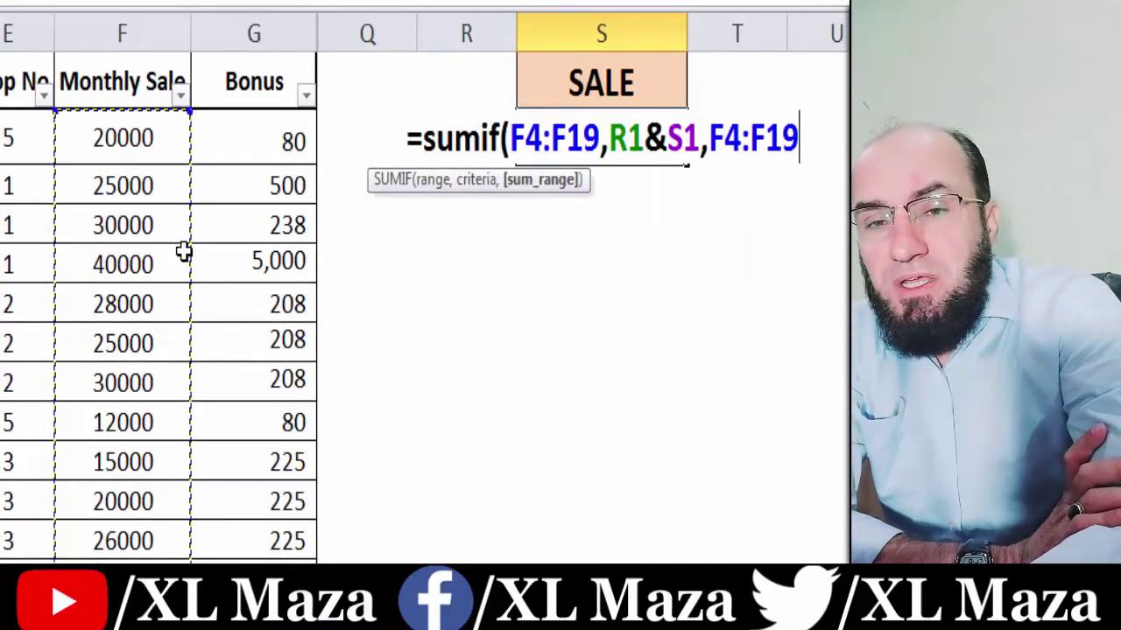
{"action": "type", "text": ")"}
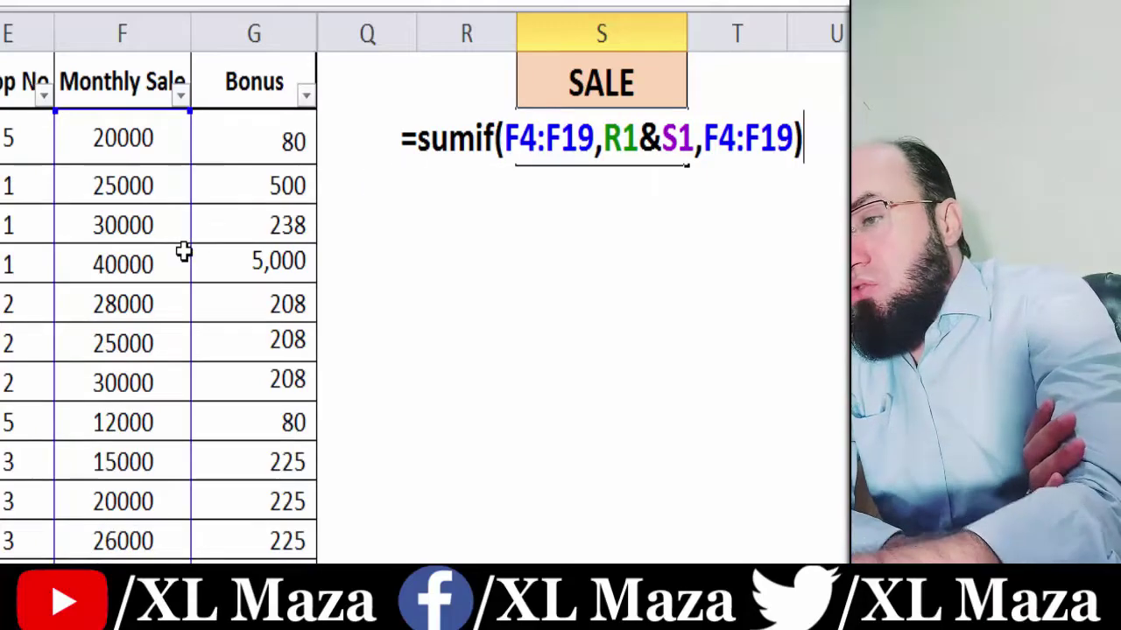
{"action": "key", "text": "Return"}
Select the monthly sales from F4 downward to review the figures that the SUMIF adds up.
{"action": "scroll", "coordinate": [183, 252], "scroll_direction": "up", "scroll_amount": 1}
{"action": "key", "text": "Up"}
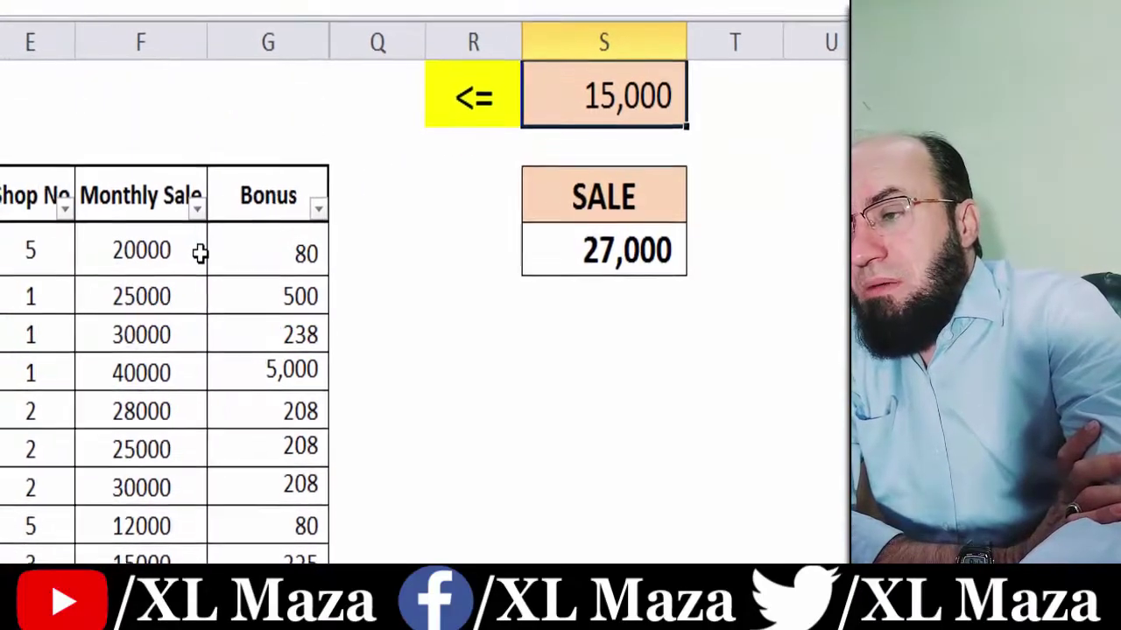
{"action": "key", "text": "Left"}
{"action": "key", "text": "Left"}
{"action": "key", "text": "Left"}
{"action": "key", "text": "Left"}
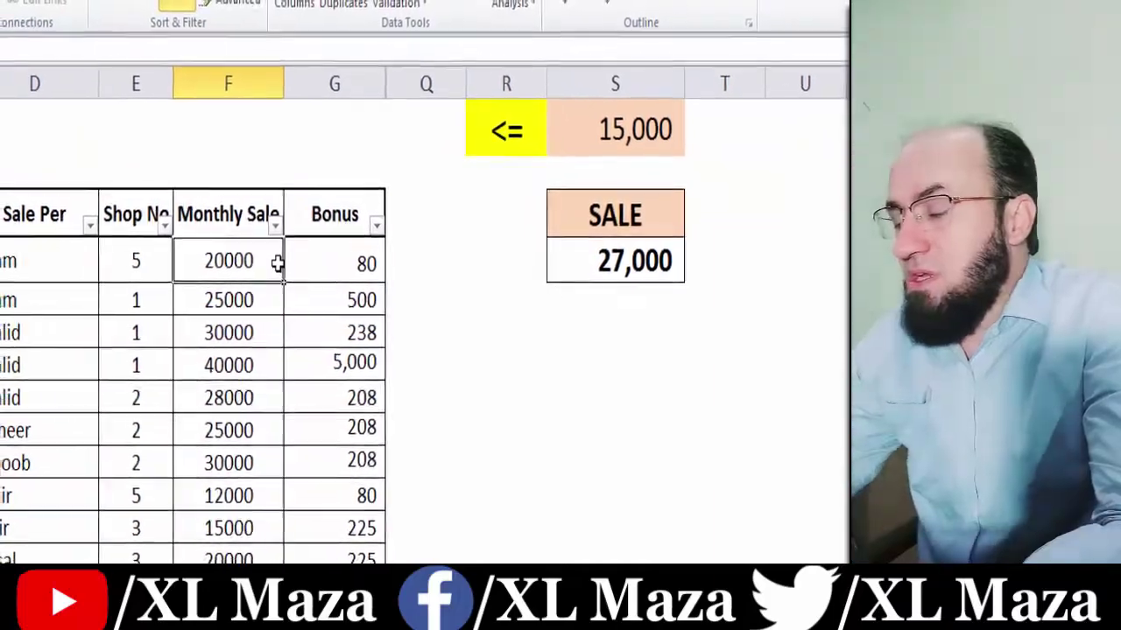
{"action": "key", "text": "ctrl+shift+Down"}
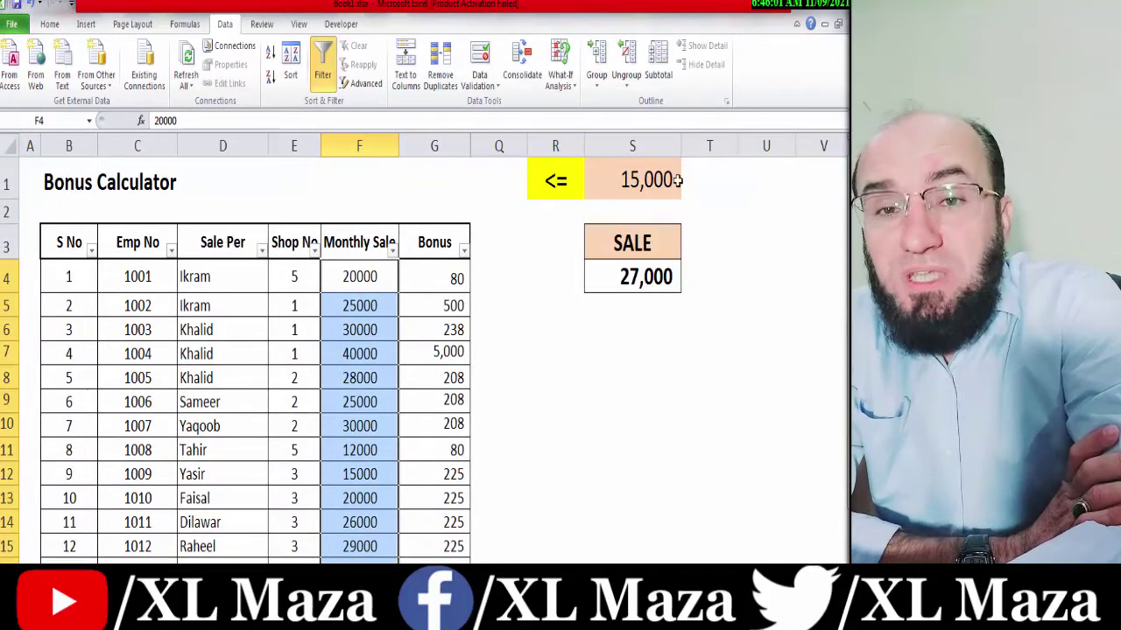
Set the threshold in cell S1 to 25000.
{"action": "left_click", "coordinate": [651, 179]}
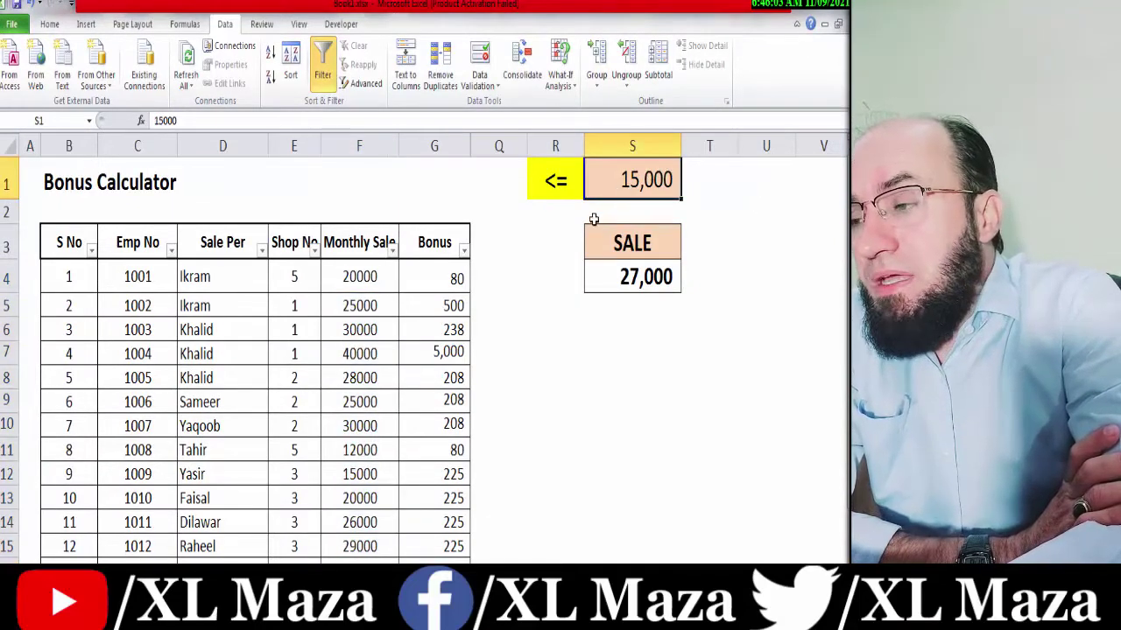
{"action": "type", "text": "25000"}
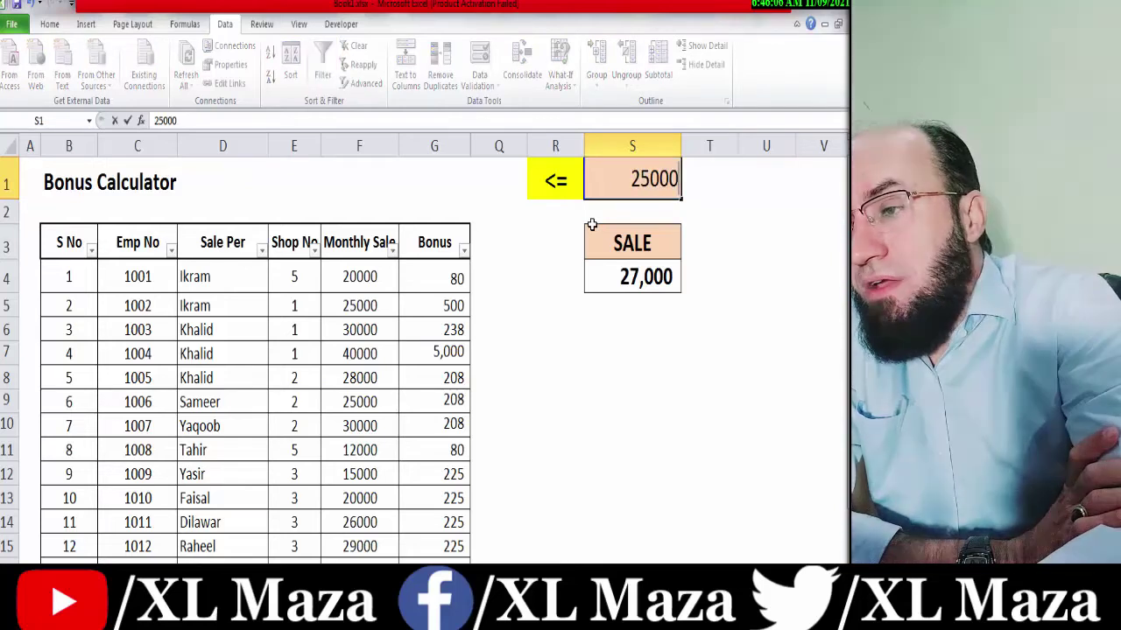
{"action": "key", "text": "Return"}
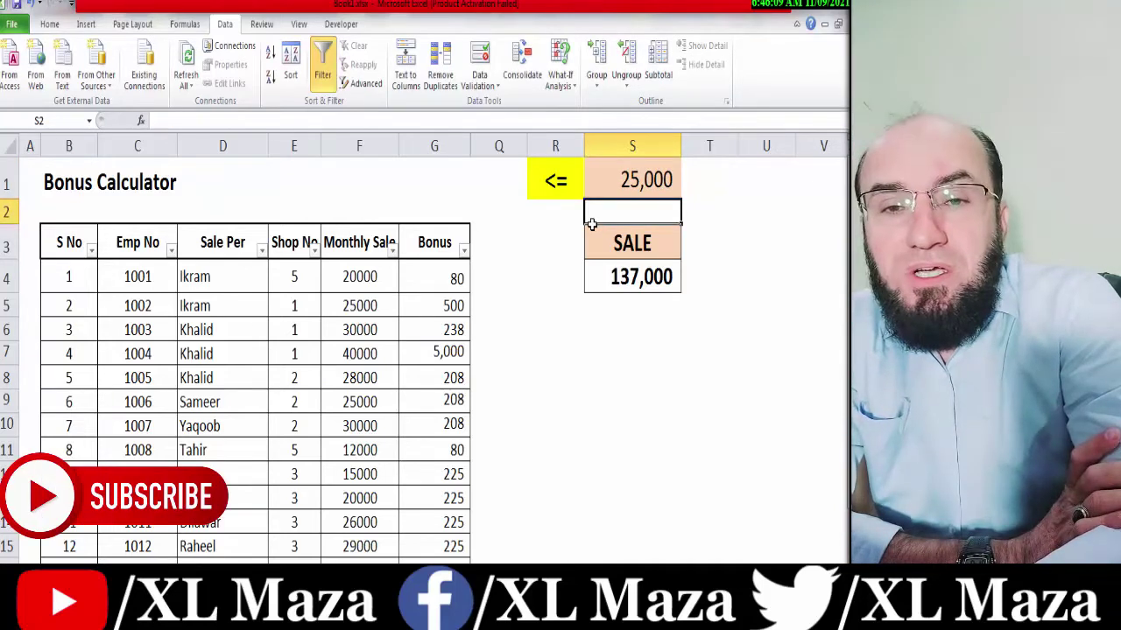
Choose < as the comparison operator in cell R1 from its dropdown list.
{"action": "key", "text": "Up"}
{"action": "key", "text": "Left"}
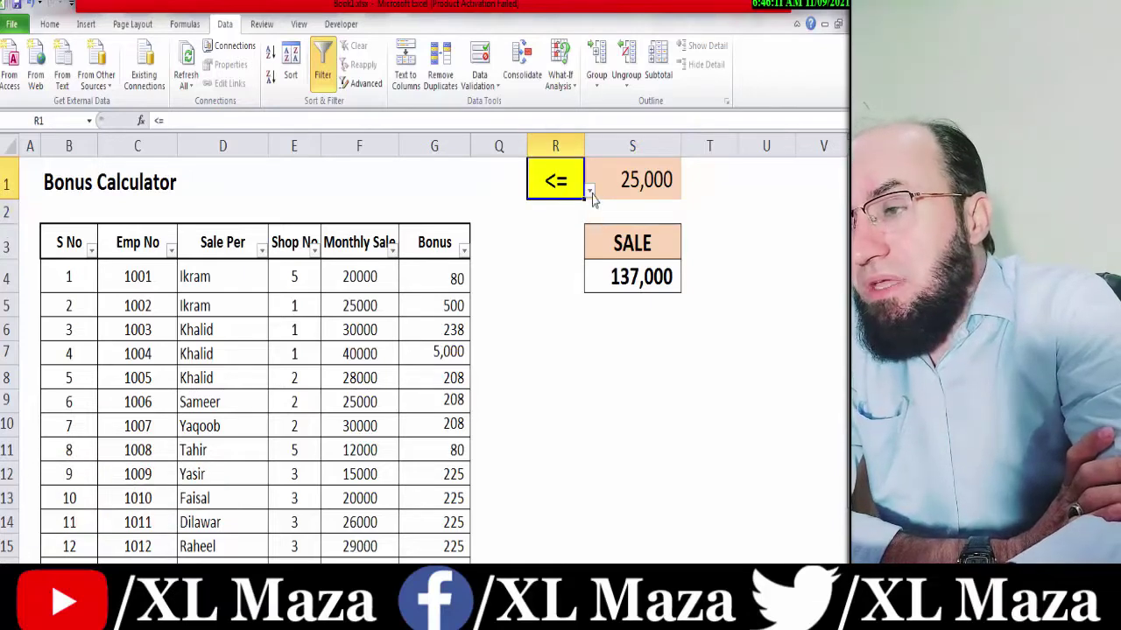
{"action": "left_click", "coordinate": [590, 192]}
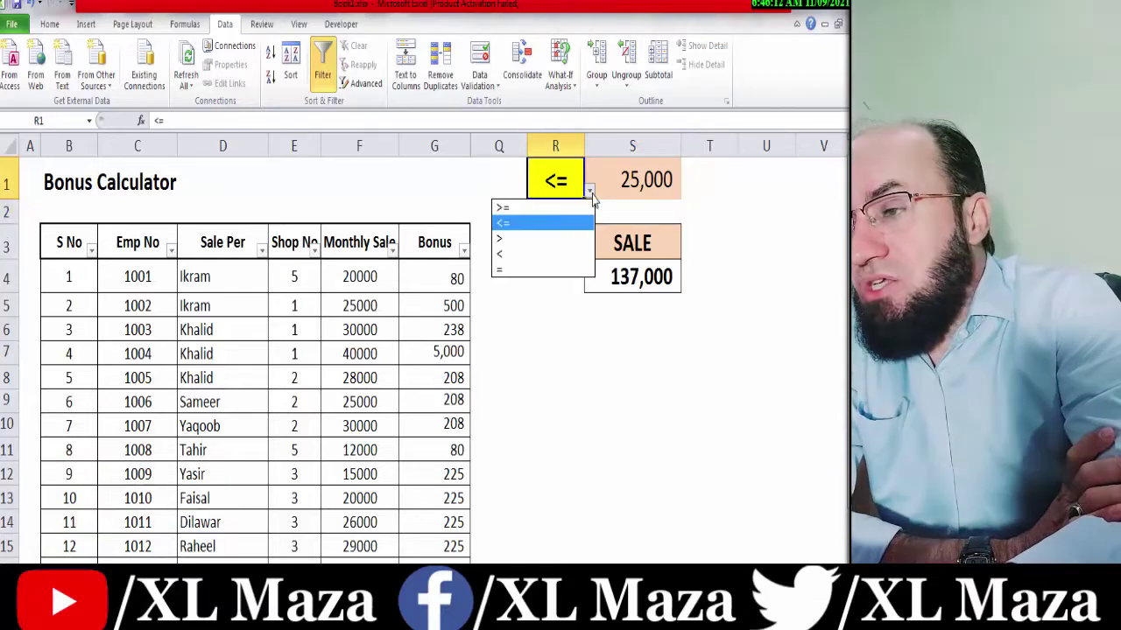
{"action": "left_click", "coordinate": [538, 254]}
{"action": "left_click", "coordinate": [539, 255]}
{"action": "left_click", "coordinate": [556, 181]}
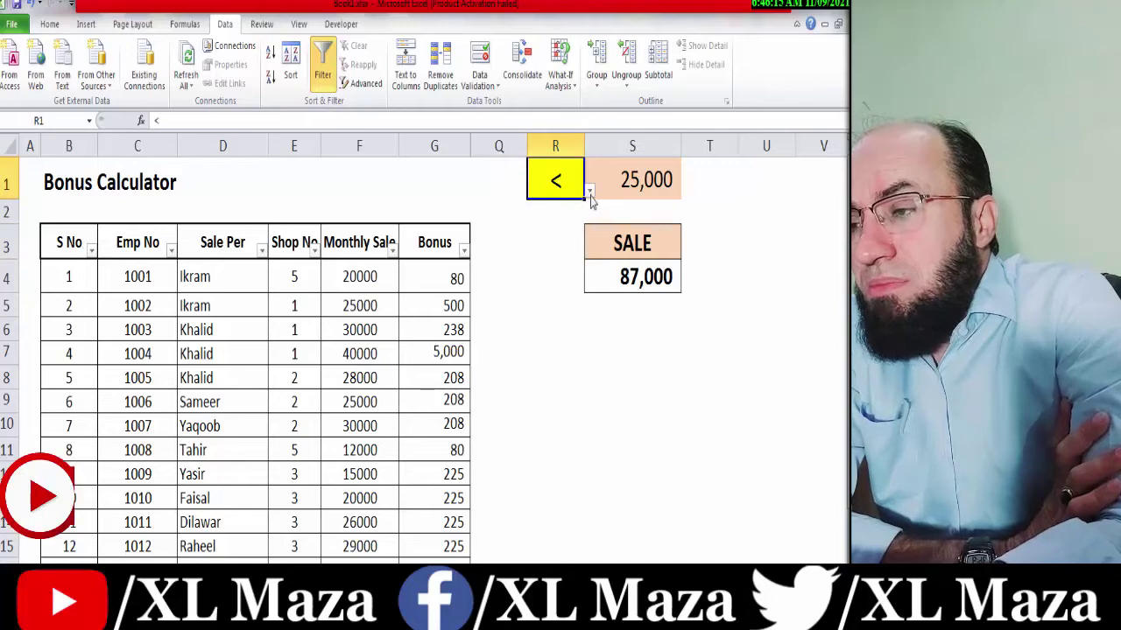
Choose = as the comparison operator in cell R1 from its dropdown list.
{"action": "left_click", "coordinate": [590, 190]}
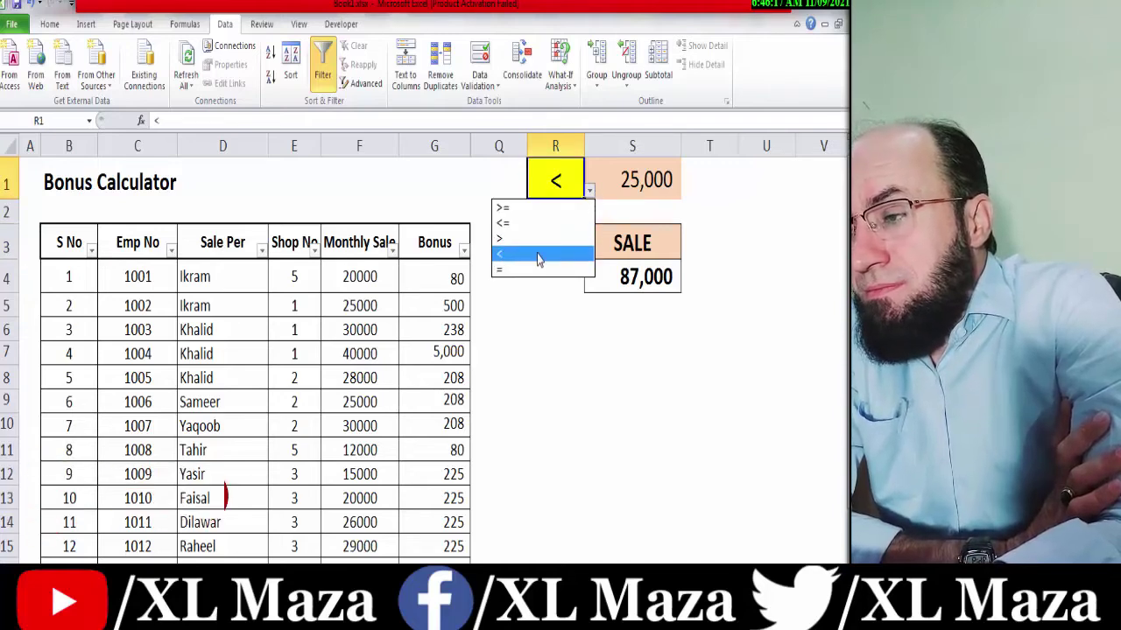
{"action": "left_click", "coordinate": [540, 254]}
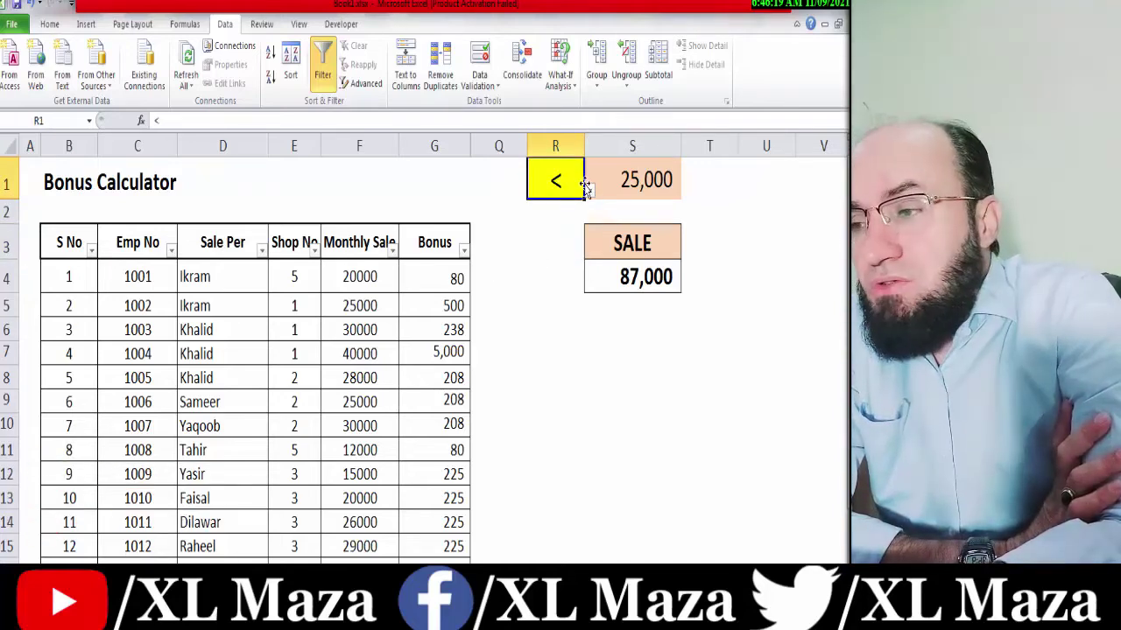
{"action": "left_click", "coordinate": [590, 190]}
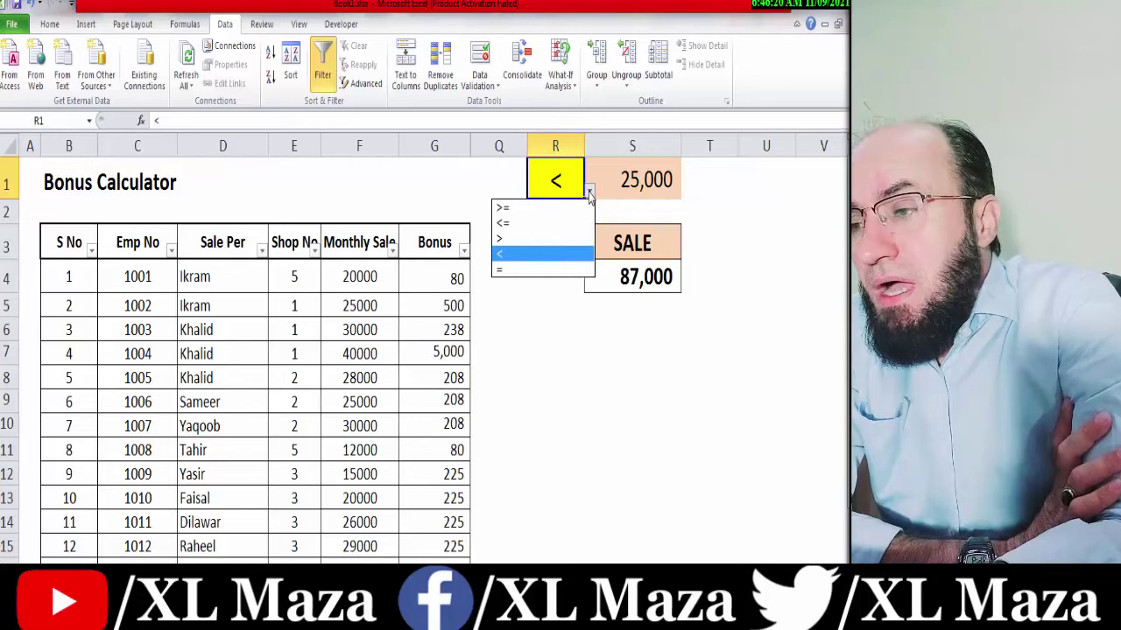
{"action": "left_click", "coordinate": [547, 272]}
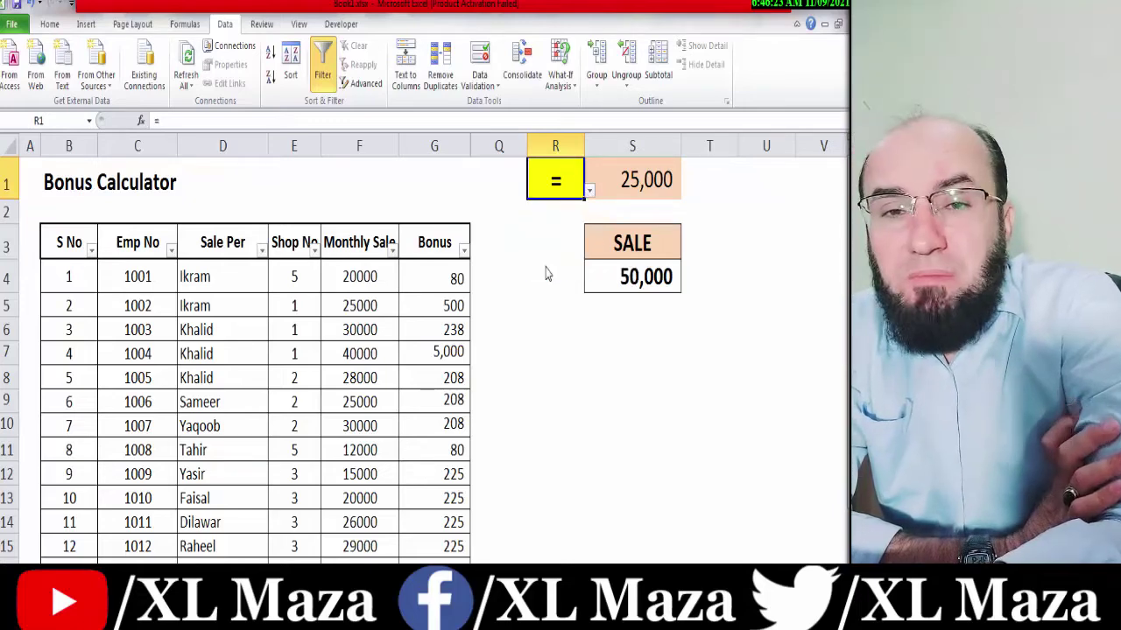
Go through the Monthly Sale column row by row for entries that equal the threshold in S1.
{"action": "left_click", "coordinate": [380, 279]}
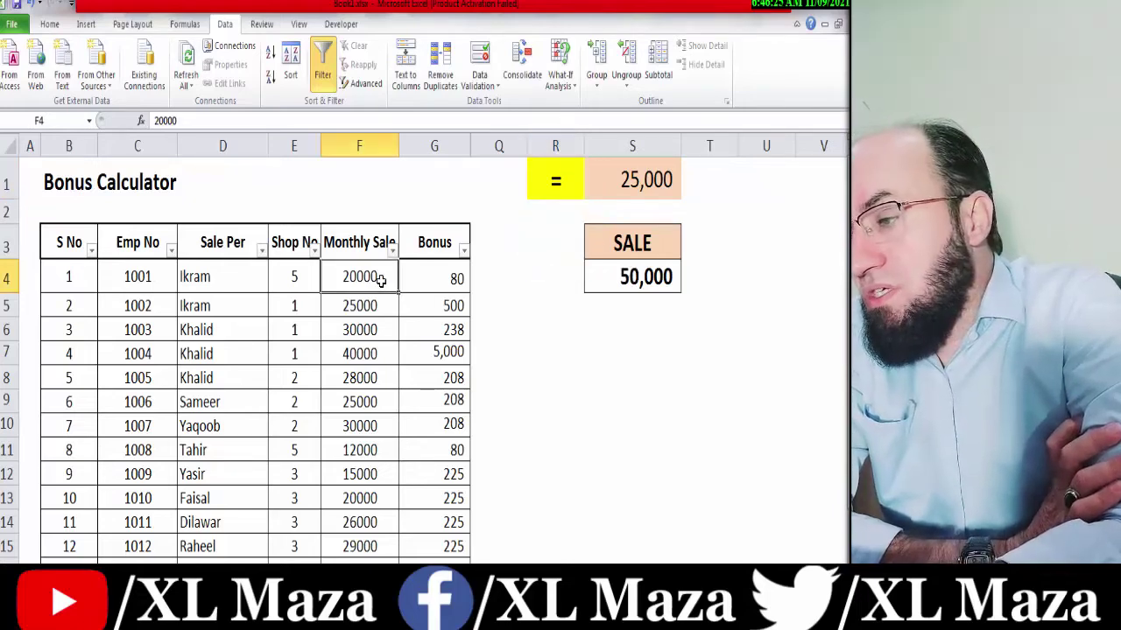
{"action": "key", "text": "Down"}
{"action": "key", "text": "Down"}
{"action": "key", "text": "Down"}
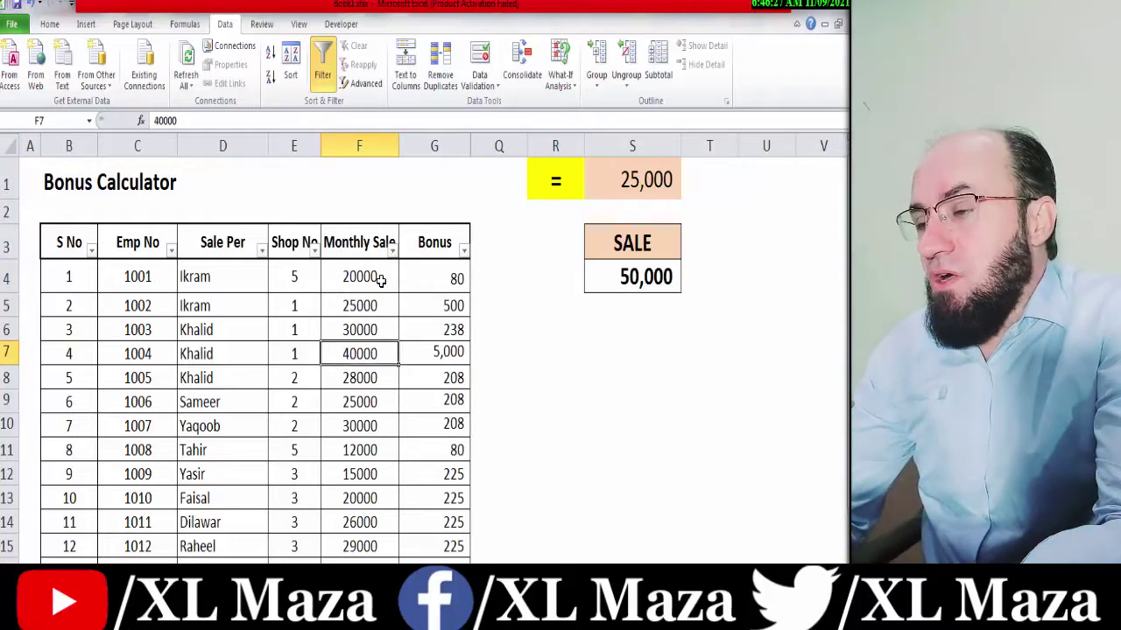
{"action": "key", "text": "Down"}
{"action": "key", "text": "Down"}
{"action": "key", "text": "Down"}
{"action": "key", "text": "Down"}
{"action": "key", "text": "Down"}
{"action": "key", "text": "Down"}
{"action": "key", "text": "Down"}
{"action": "key", "text": "Down"}
{"action": "key", "text": "Down"}
{"action": "key", "text": "Down"}
{"action": "key", "text": "Down"}
{"action": "key", "text": "Down"}
{"action": "key", "text": "Down"}
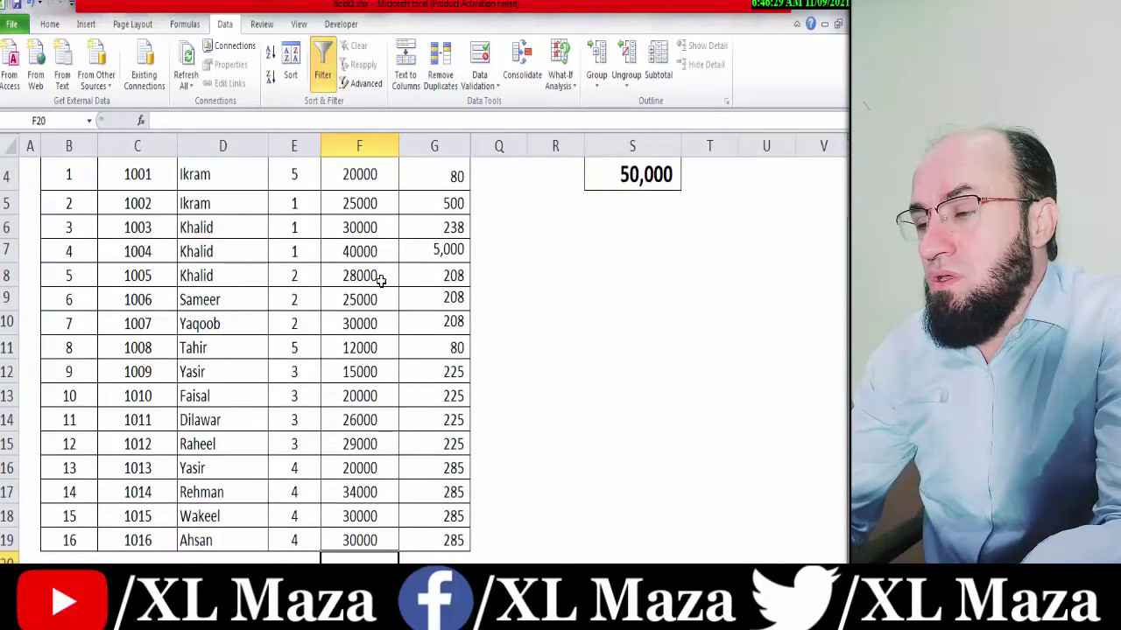
{"action": "key", "text": "Up"}
{"action": "key", "text": "Up"}
{"action": "key", "text": "Up"}
{"action": "key", "text": "Up"}
{"action": "key", "text": "Up"}
{"action": "key", "text": "Up"}
{"action": "key", "text": "Up"}
{"action": "key", "text": "Up"}
{"action": "key", "text": "Up"}
{"action": "key", "text": "Up"}
{"action": "key", "text": "Up"}
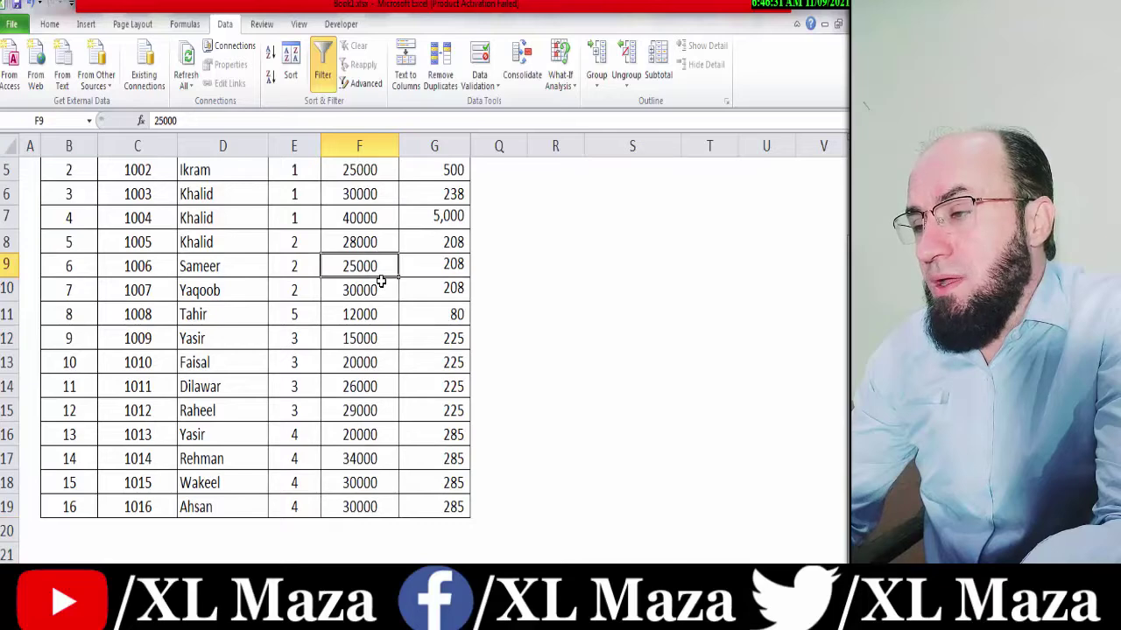
{"action": "key", "text": "Up"}
{"action": "key", "text": "Up"}
Fill the monthly sale cell F9 with yellow to mark it as matching the threshold.
{"action": "key", "text": "Down"}
{"action": "key", "text": "Down"}
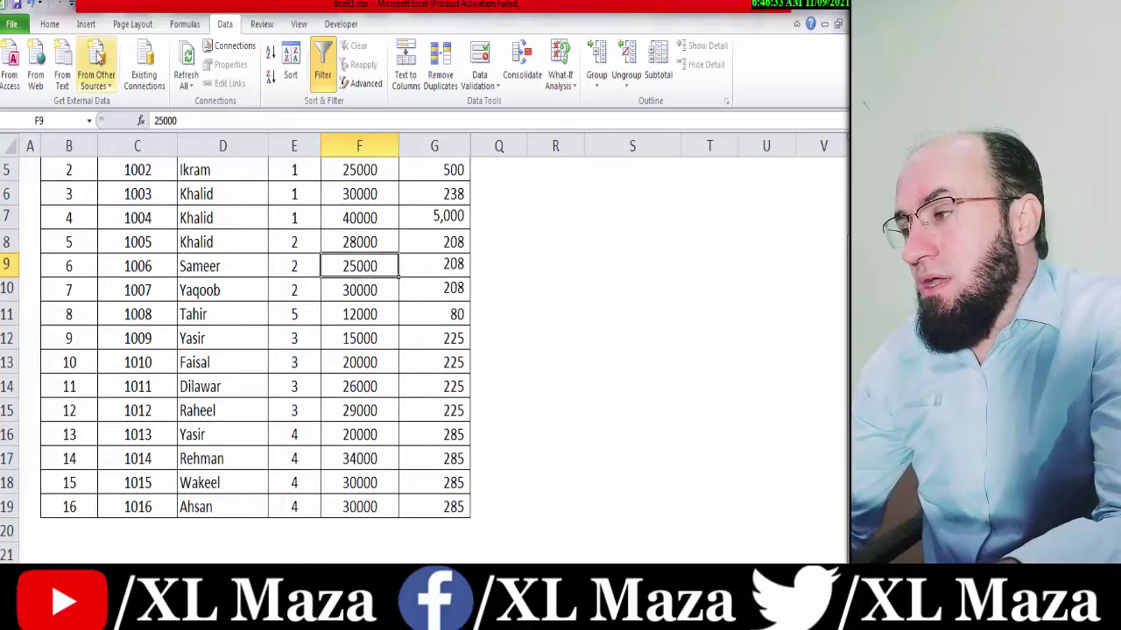
{"action": "left_click", "coordinate": [50, 28]}
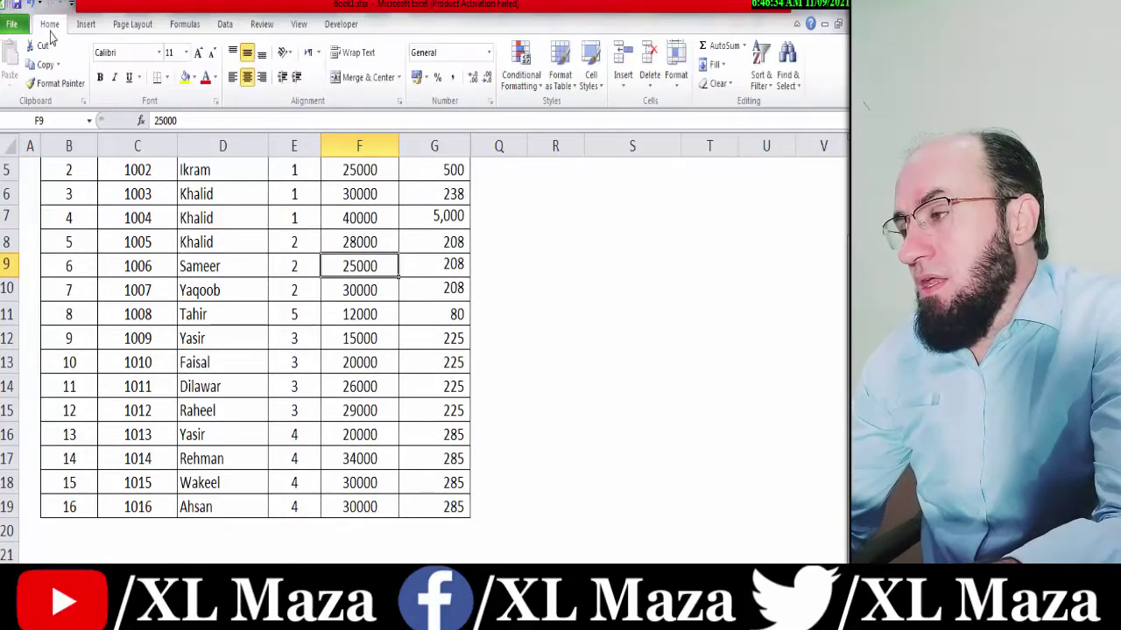
{"action": "left_click", "coordinate": [185, 77]}
Fill the other matching monthly sale, cell F5, with yellow.
{"action": "key", "text": "Up"}
{"action": "key", "text": "Up"}
{"action": "key", "text": "Up"}
{"action": "key", "text": "Up"}
{"action": "key", "text": "Up"}
{"action": "key", "text": "Up"}
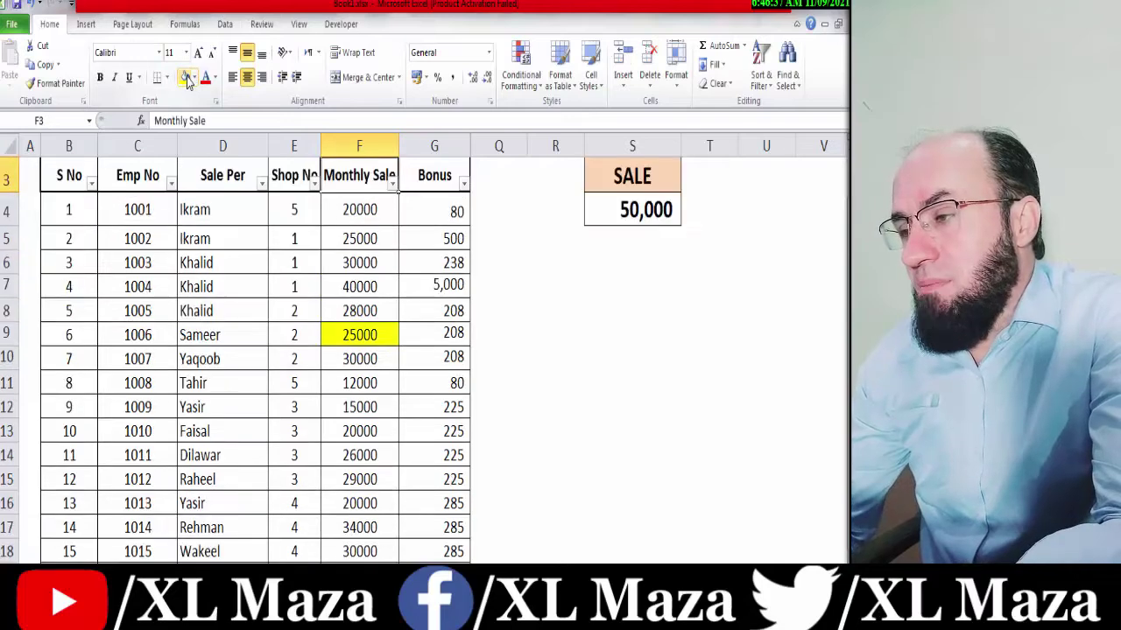
{"action": "key", "text": "Down"}
{"action": "key", "text": "Down"}
{"action": "left_click", "coordinate": [187, 79]}
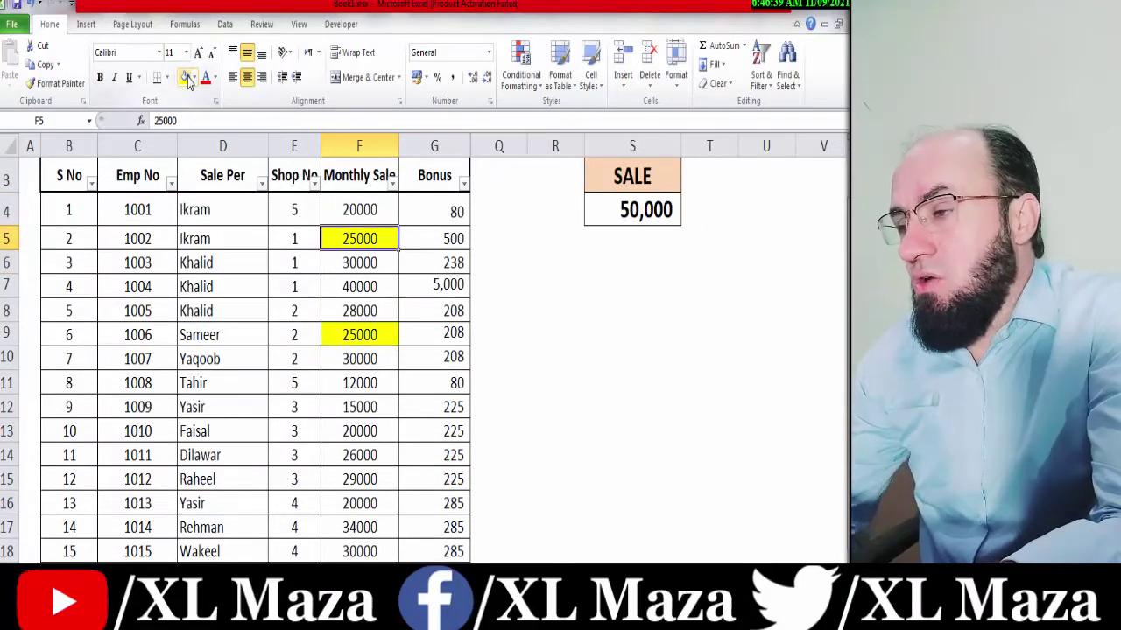
Check the SALE total in S4 against the highlighted sales and the criteria in R1 and S1.
{"action": "left_click", "coordinate": [646, 221]}
{"action": "key", "text": "Up"}
{"action": "key", "text": "Up"}
{"action": "key", "text": "Up"}
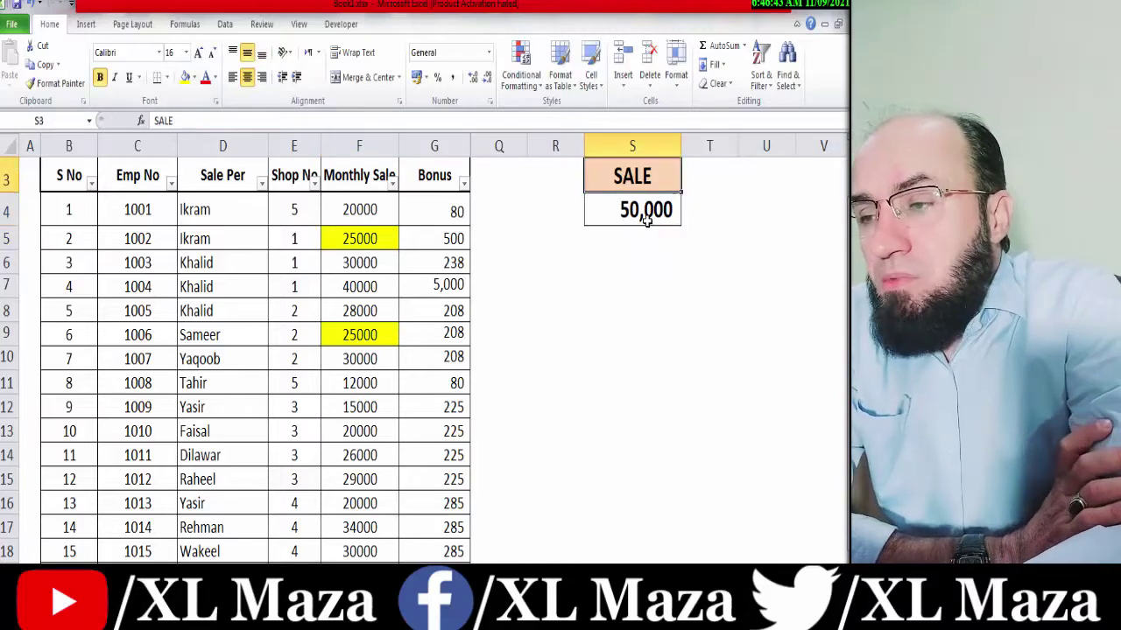
{"action": "key", "text": "Down"}
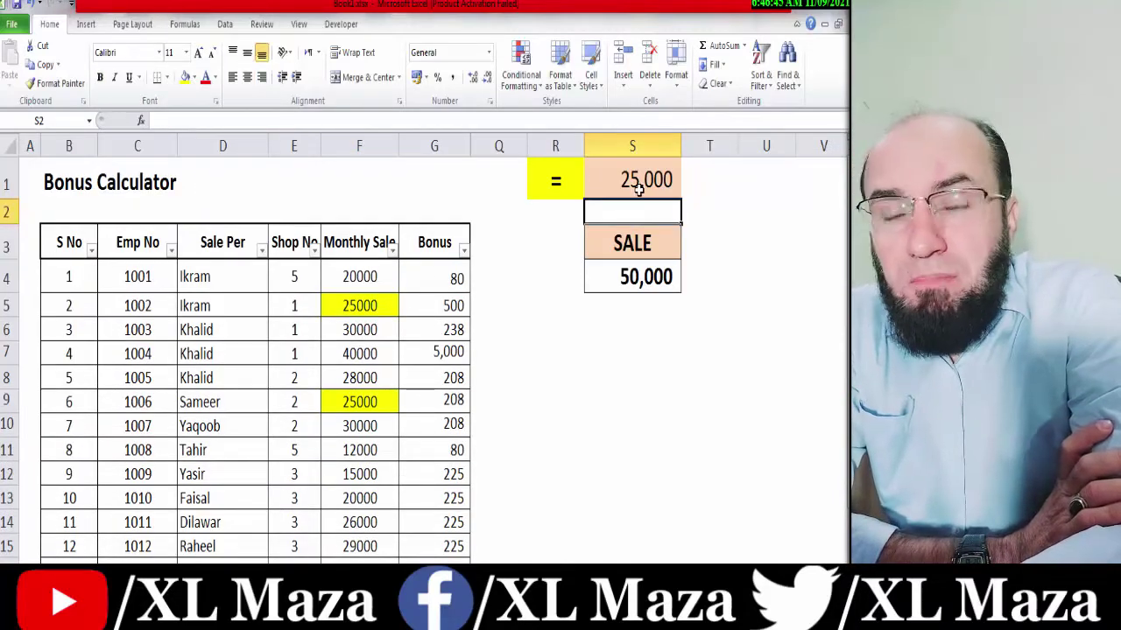
Set the comparison operator in R1 to <= to test the SALE total against the threshold in S1.
{"action": "left_click", "coordinate": [572, 186]}
{"action": "left_click", "coordinate": [589, 191]}
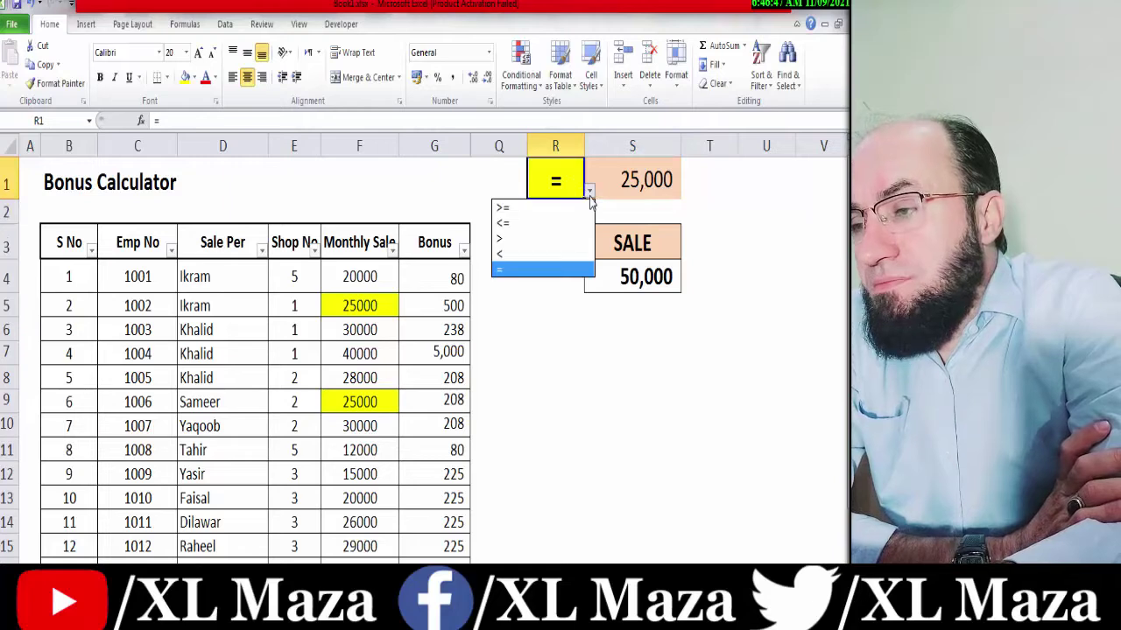
{"action": "left_click", "coordinate": [558, 226]}
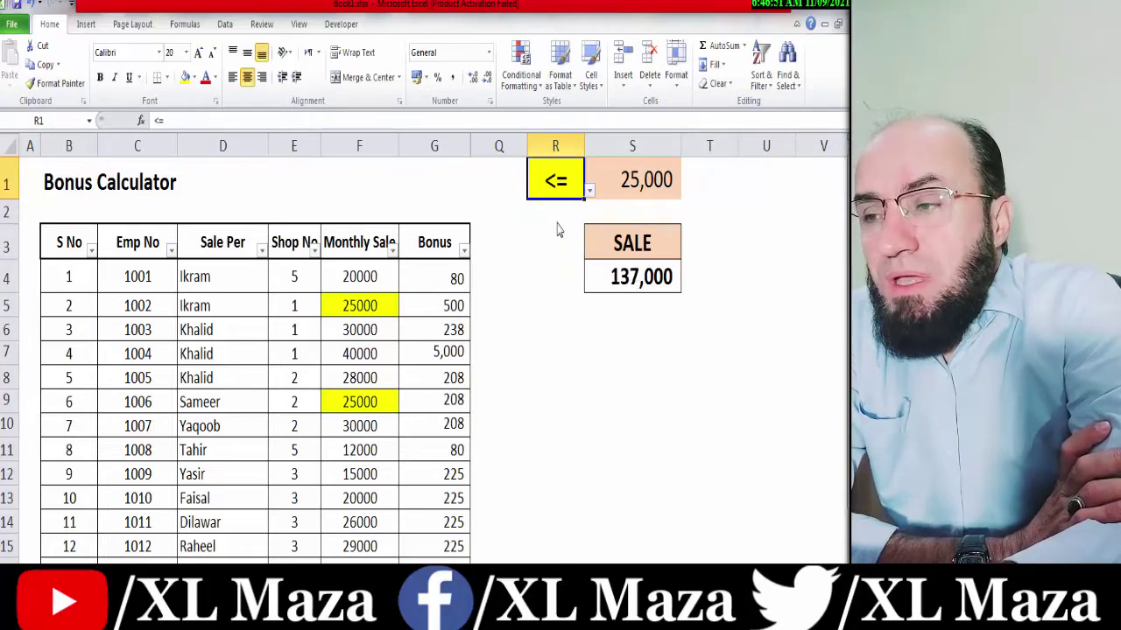
Set the comparison operator in R1 to >= and review it together with the threshold in S1.
{"action": "left_click", "coordinate": [589, 191]}
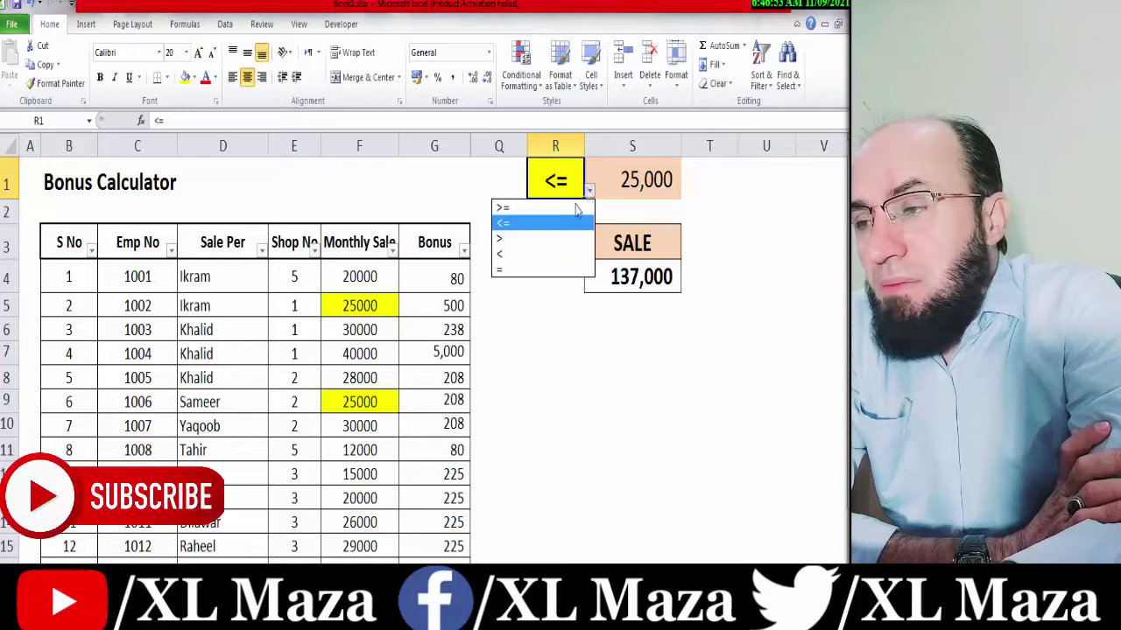
{"action": "left_click", "coordinate": [574, 211]}
{"action": "left_click", "coordinate": [604, 180]}
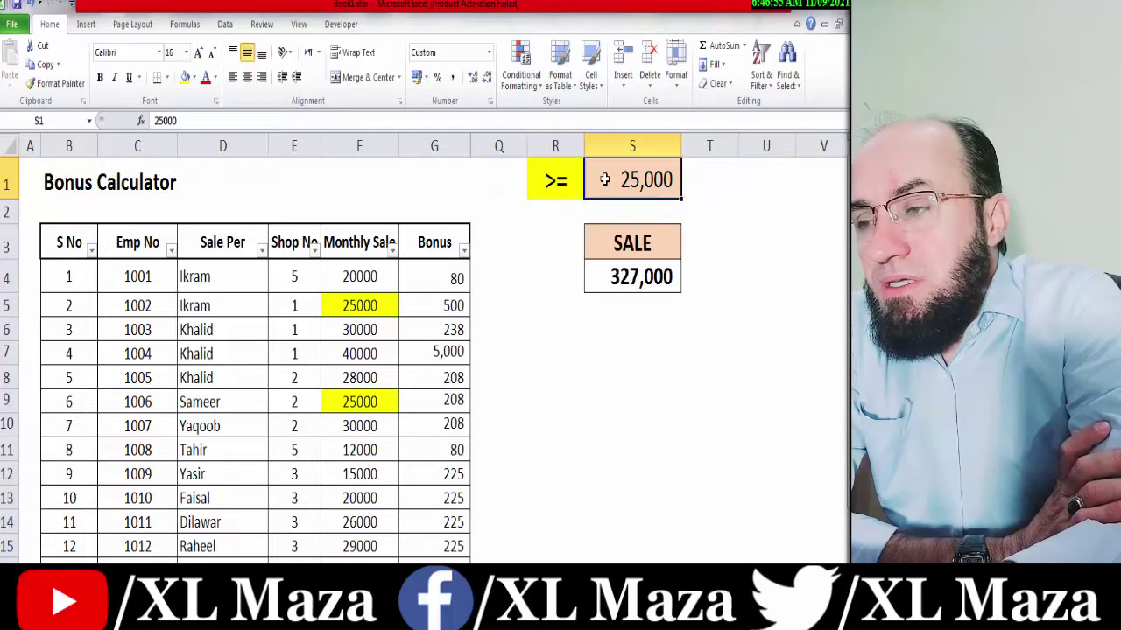
{"action": "left_click", "coordinate": [567, 186]}
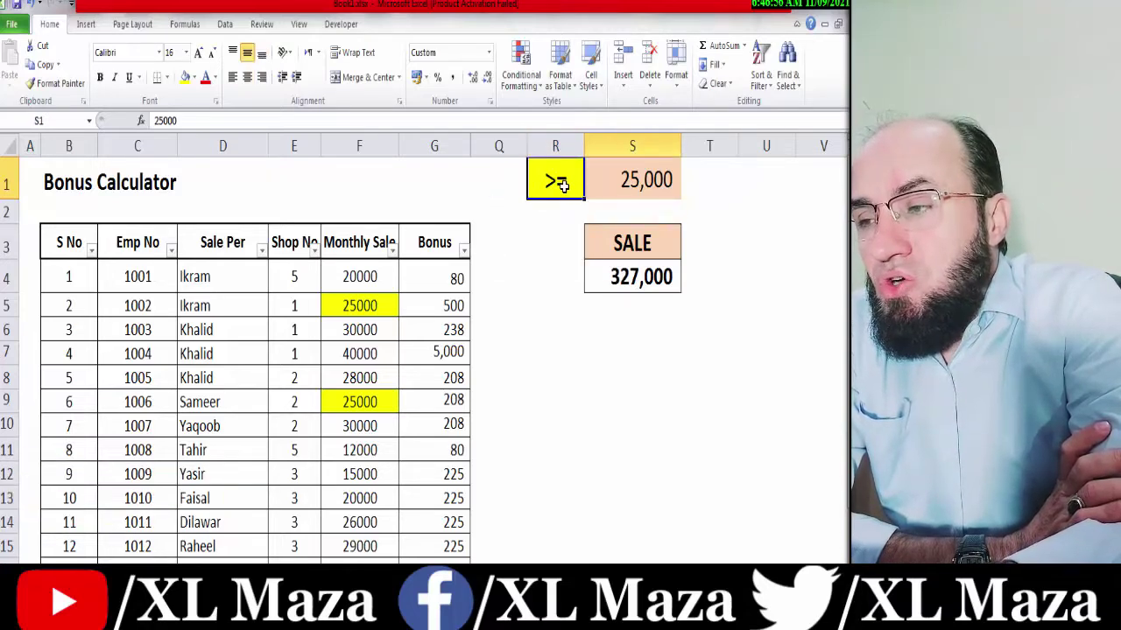
{"action": "left_click", "coordinate": [611, 178]}
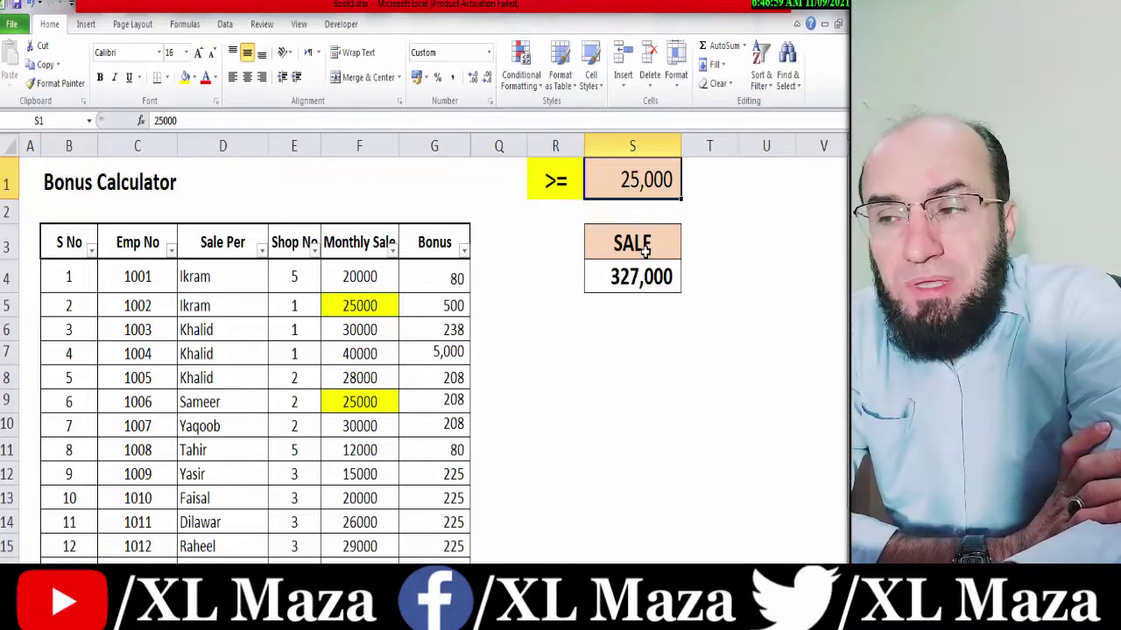